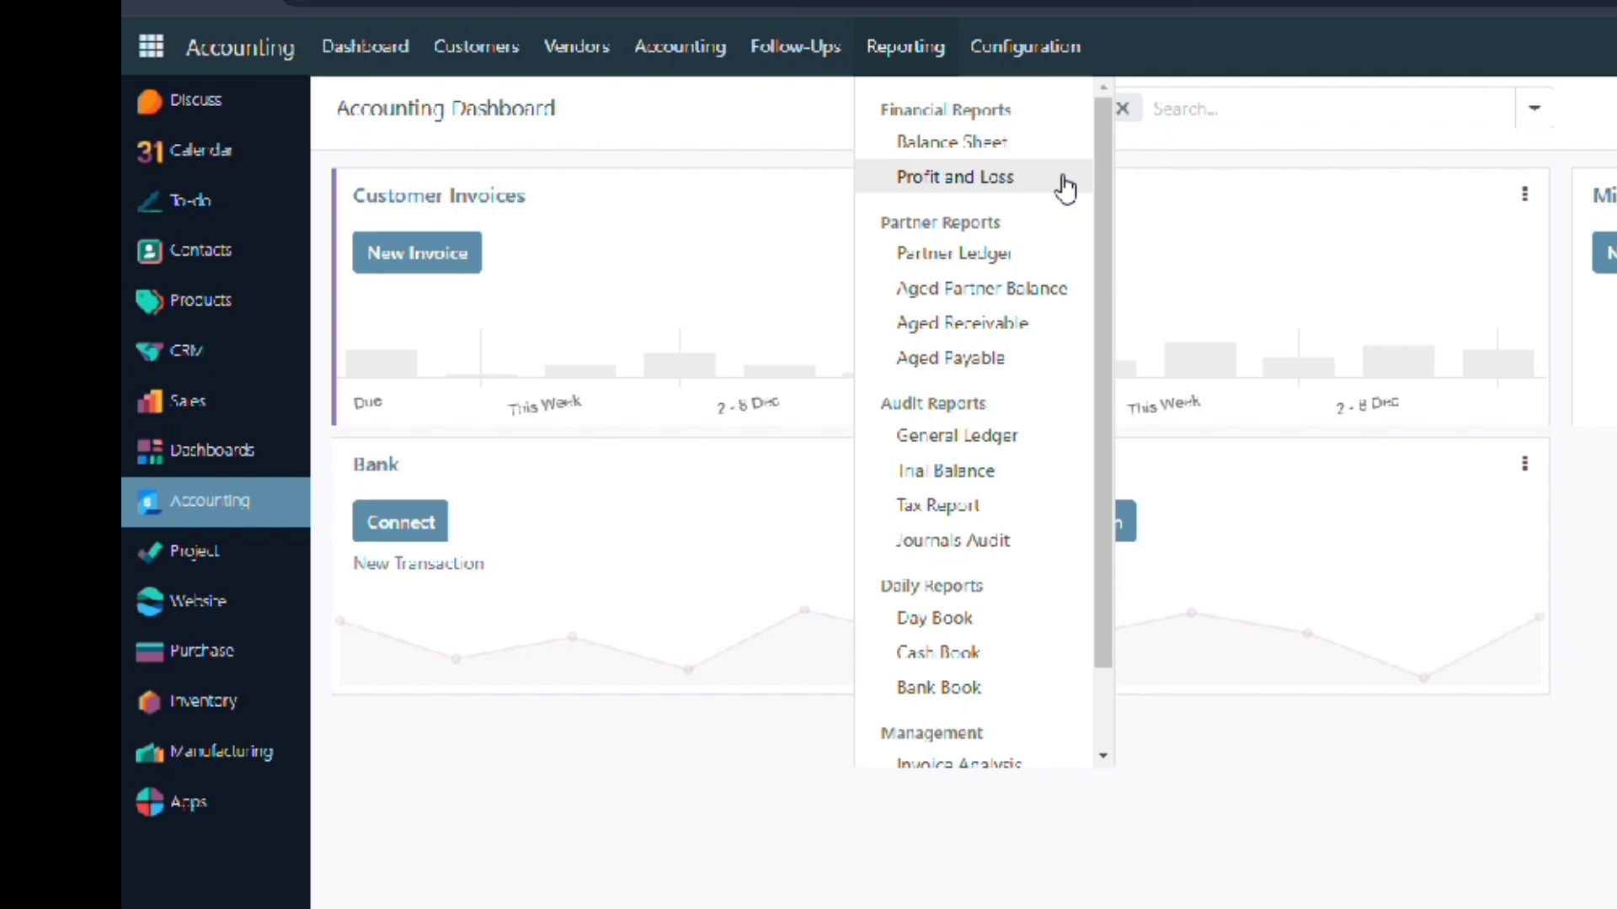
Step: Open the Account Reports list in the accounting configuration
click(1053, 67)
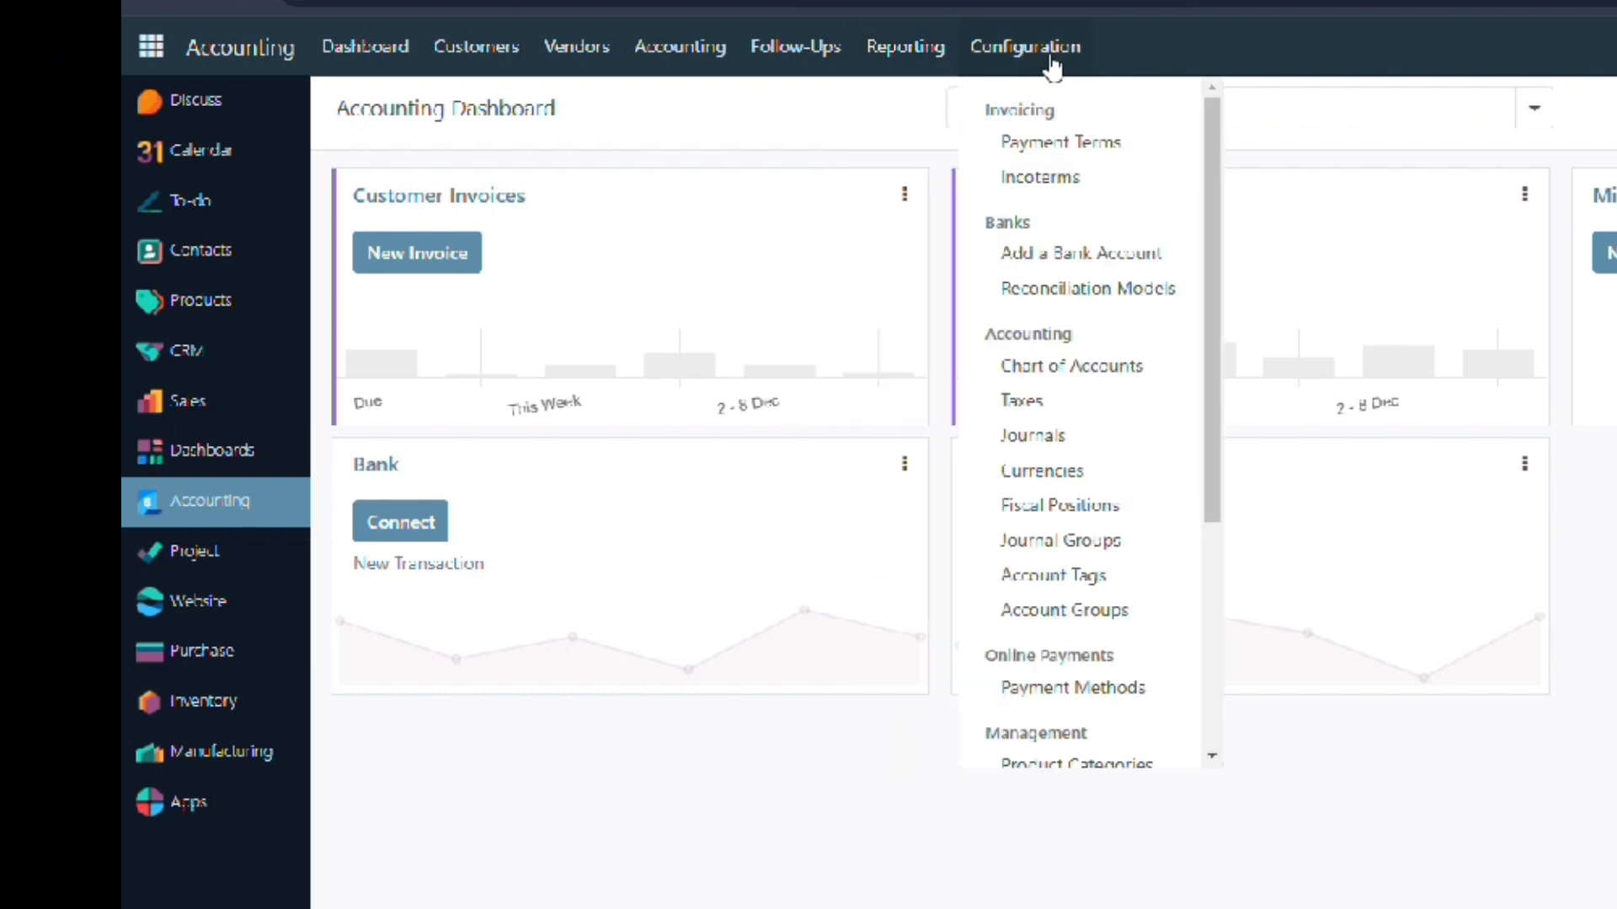
click(1056, 51)
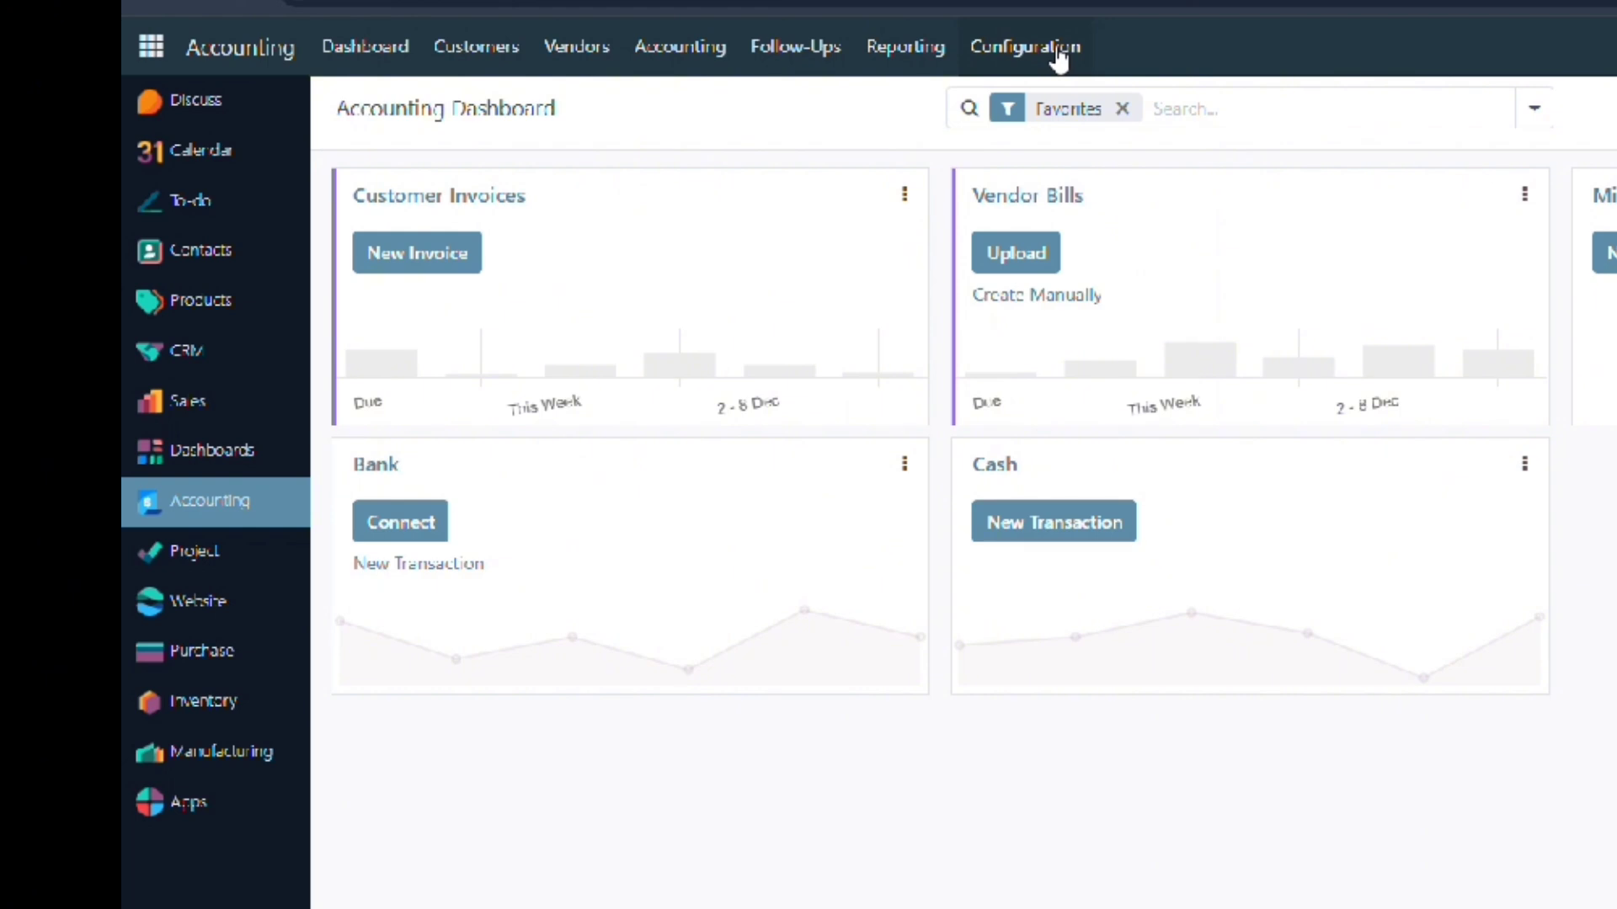
click(1057, 52)
scroll(1065, 546, down, 1)
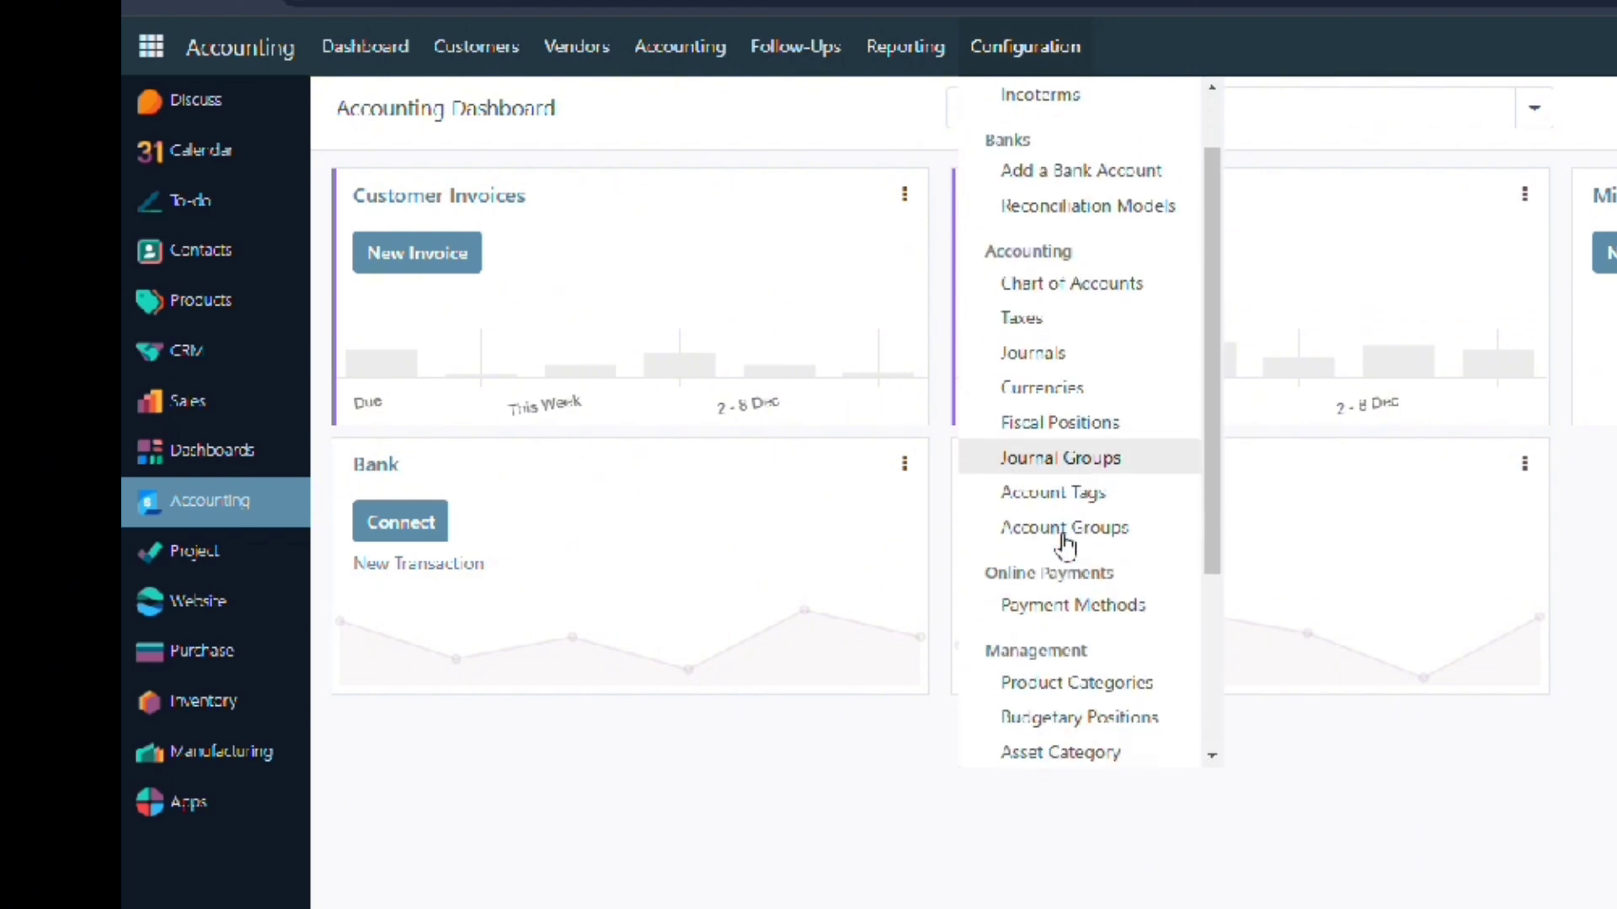
scroll(1066, 546, down, 3)
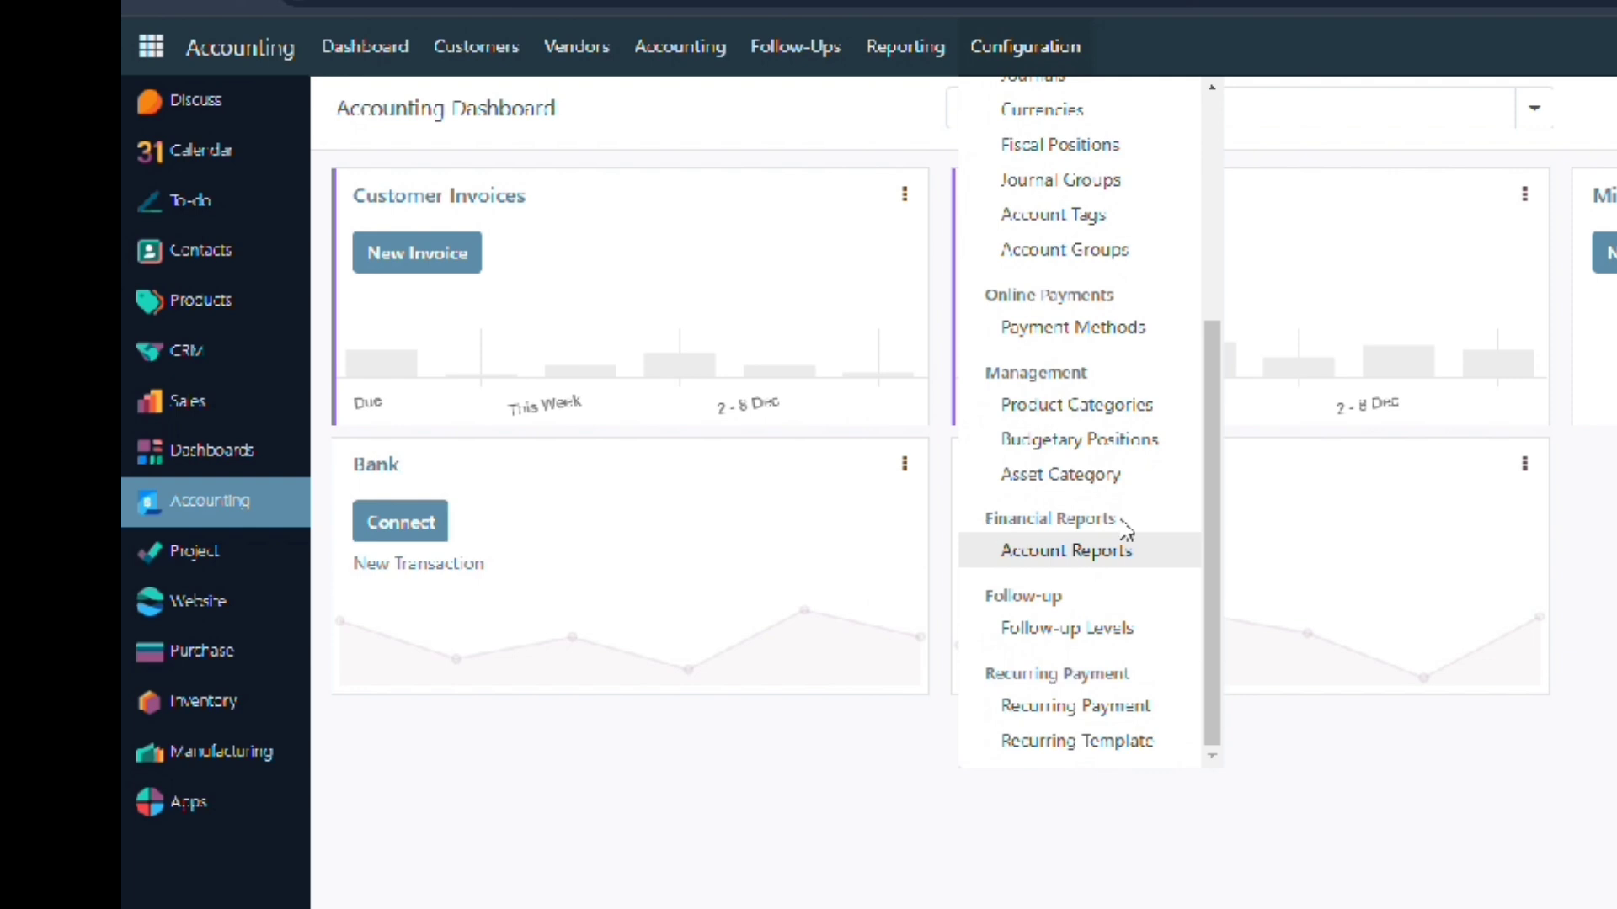
click(1166, 551)
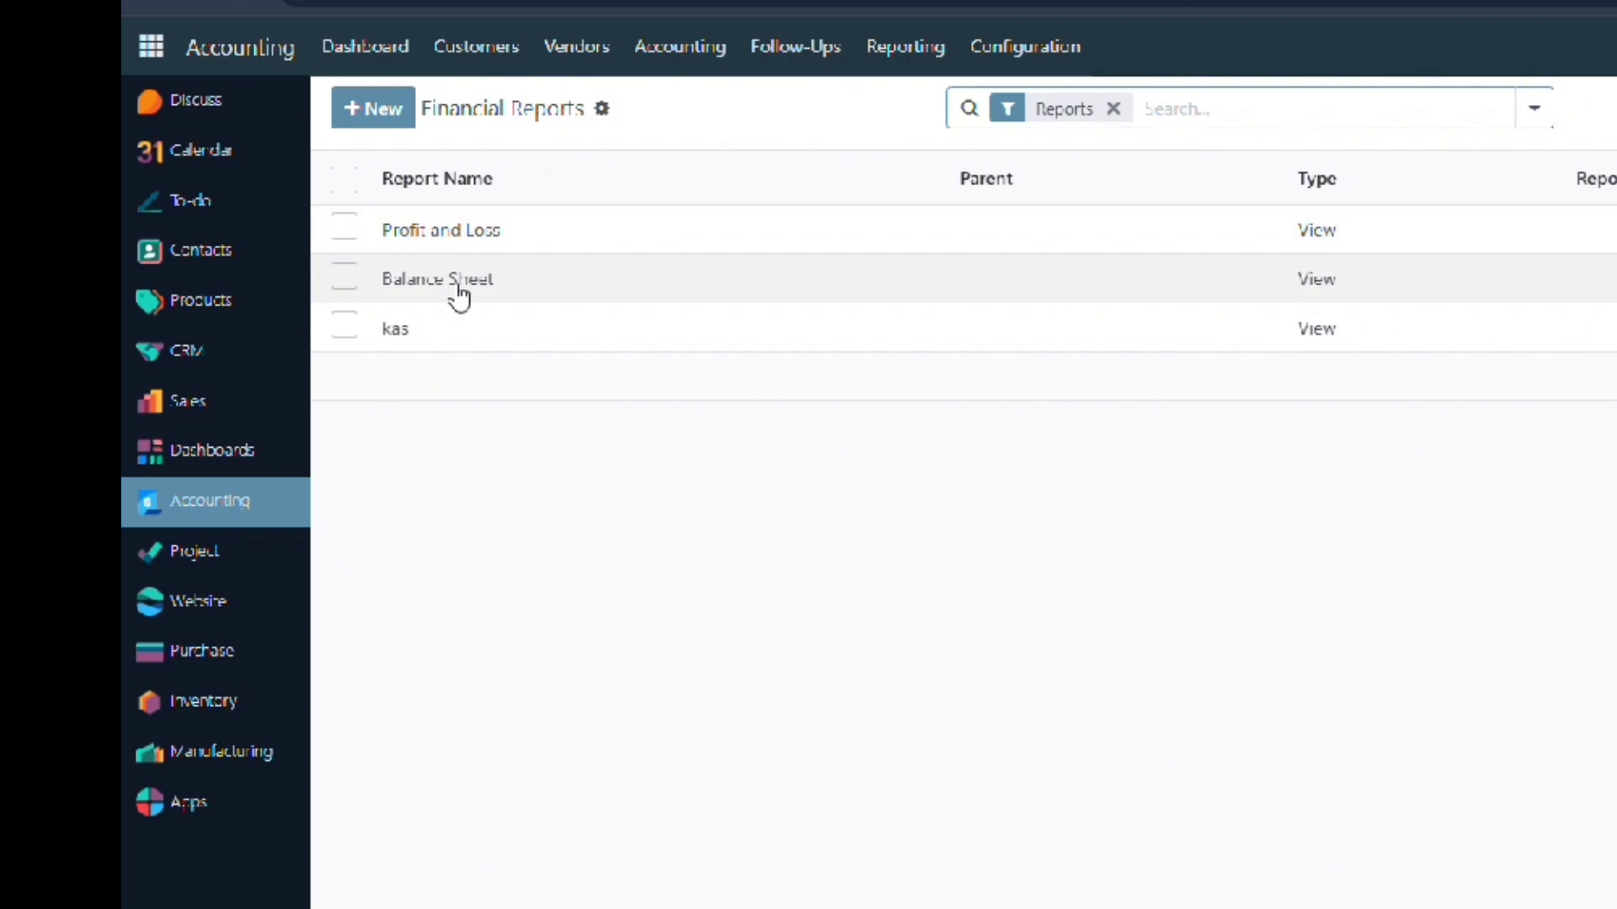
Step: Create and save a financial report named "Cash Flow Statment" with Cash Flow as its parent
click(374, 106)
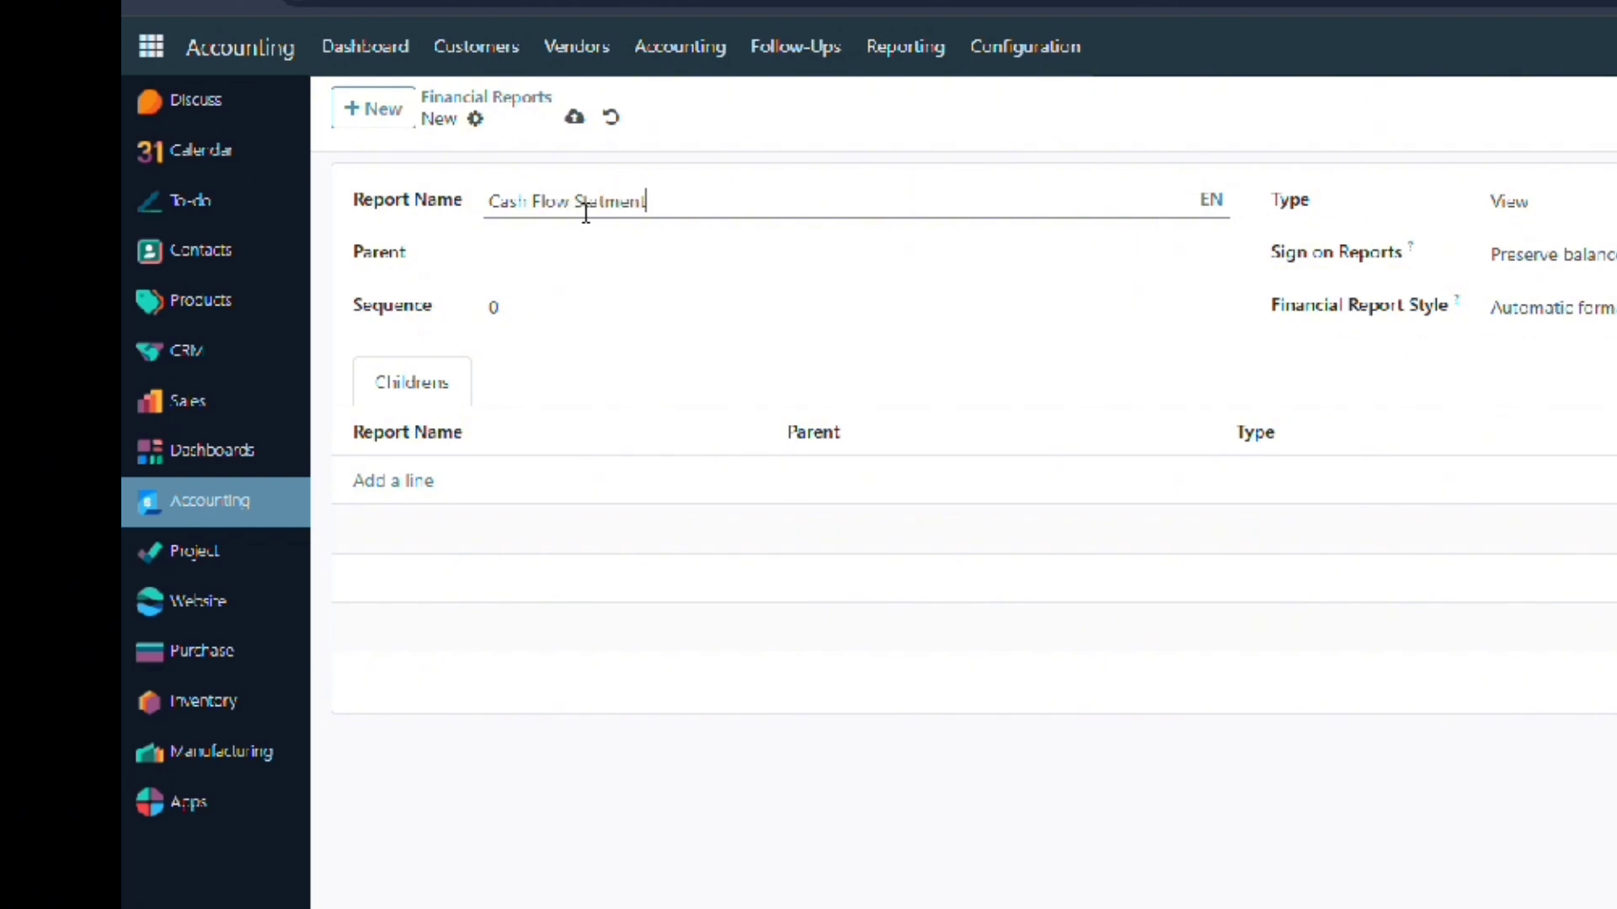
click(621, 249)
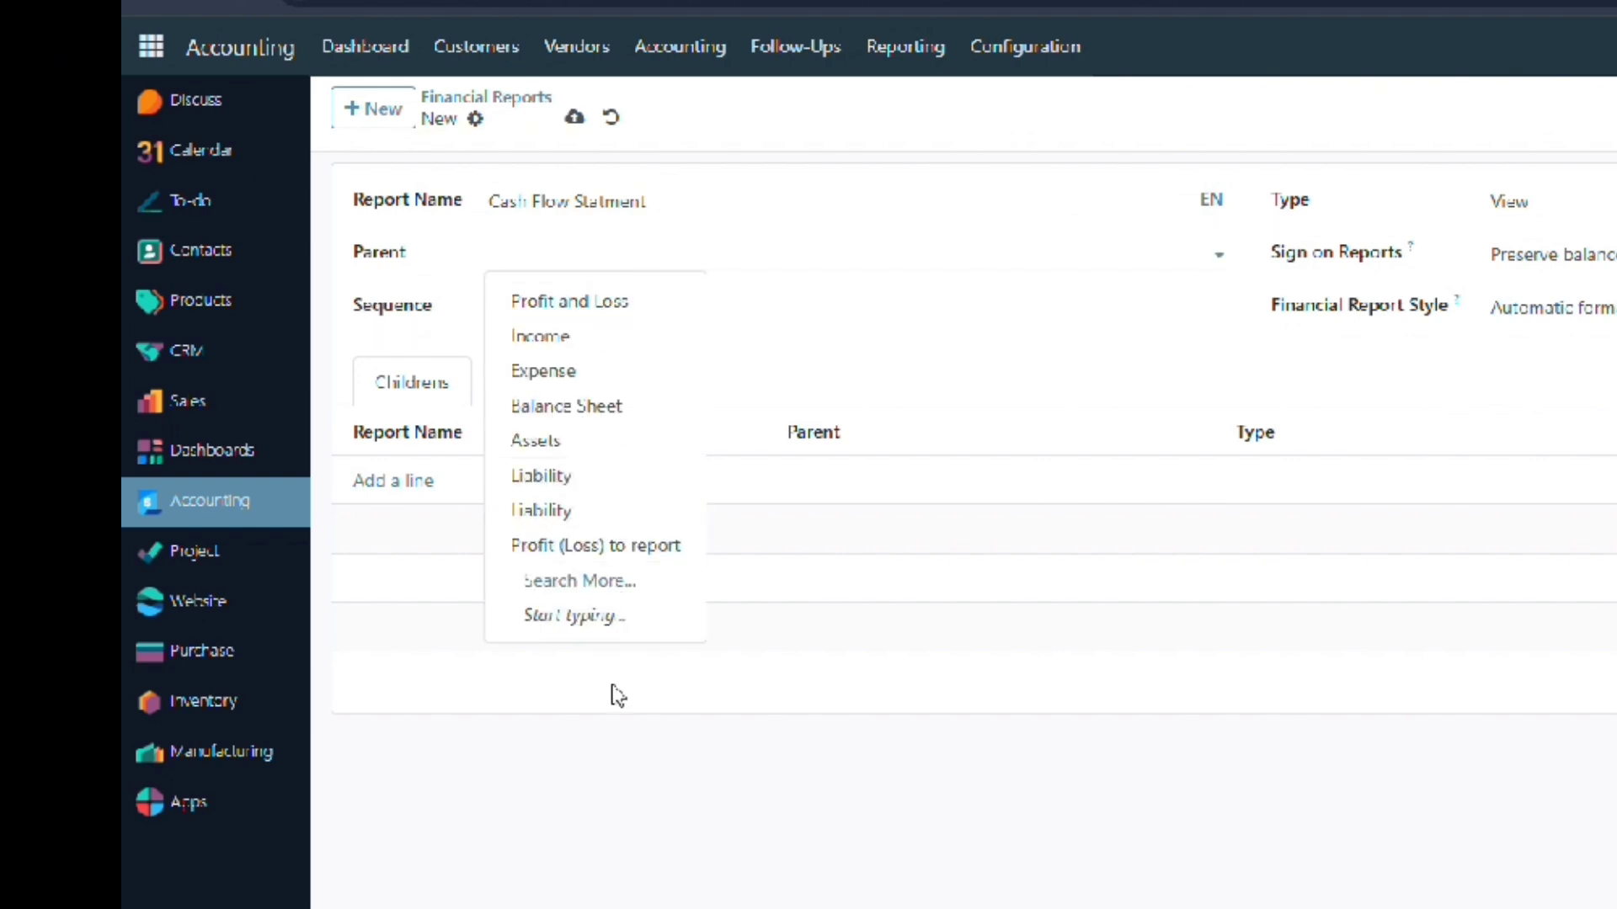
click(625, 583)
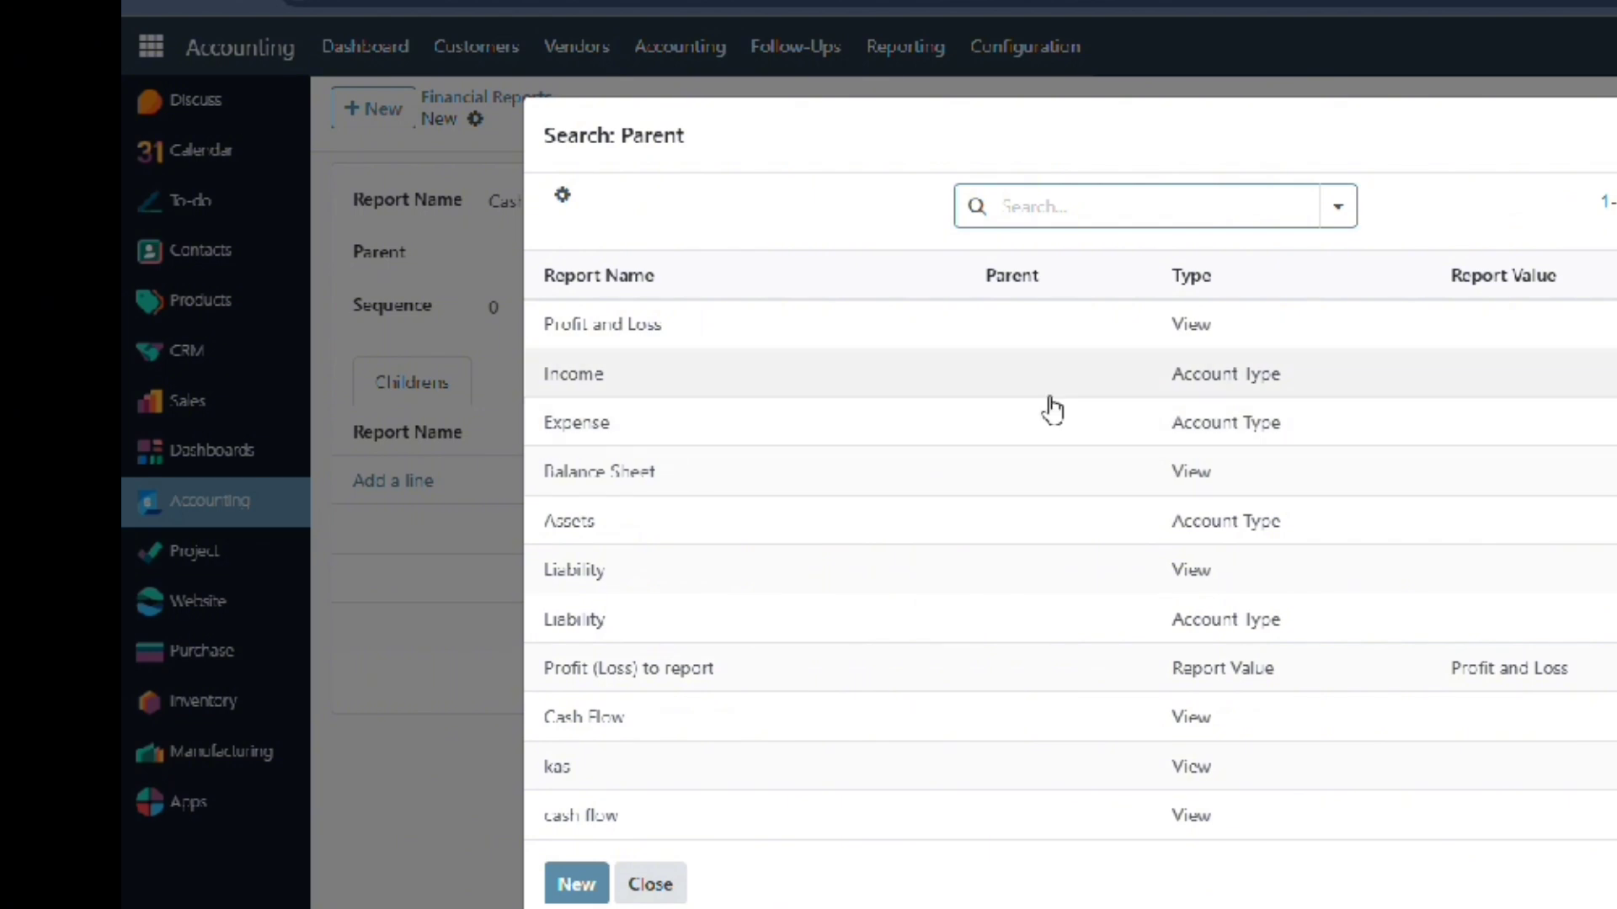
click(698, 736)
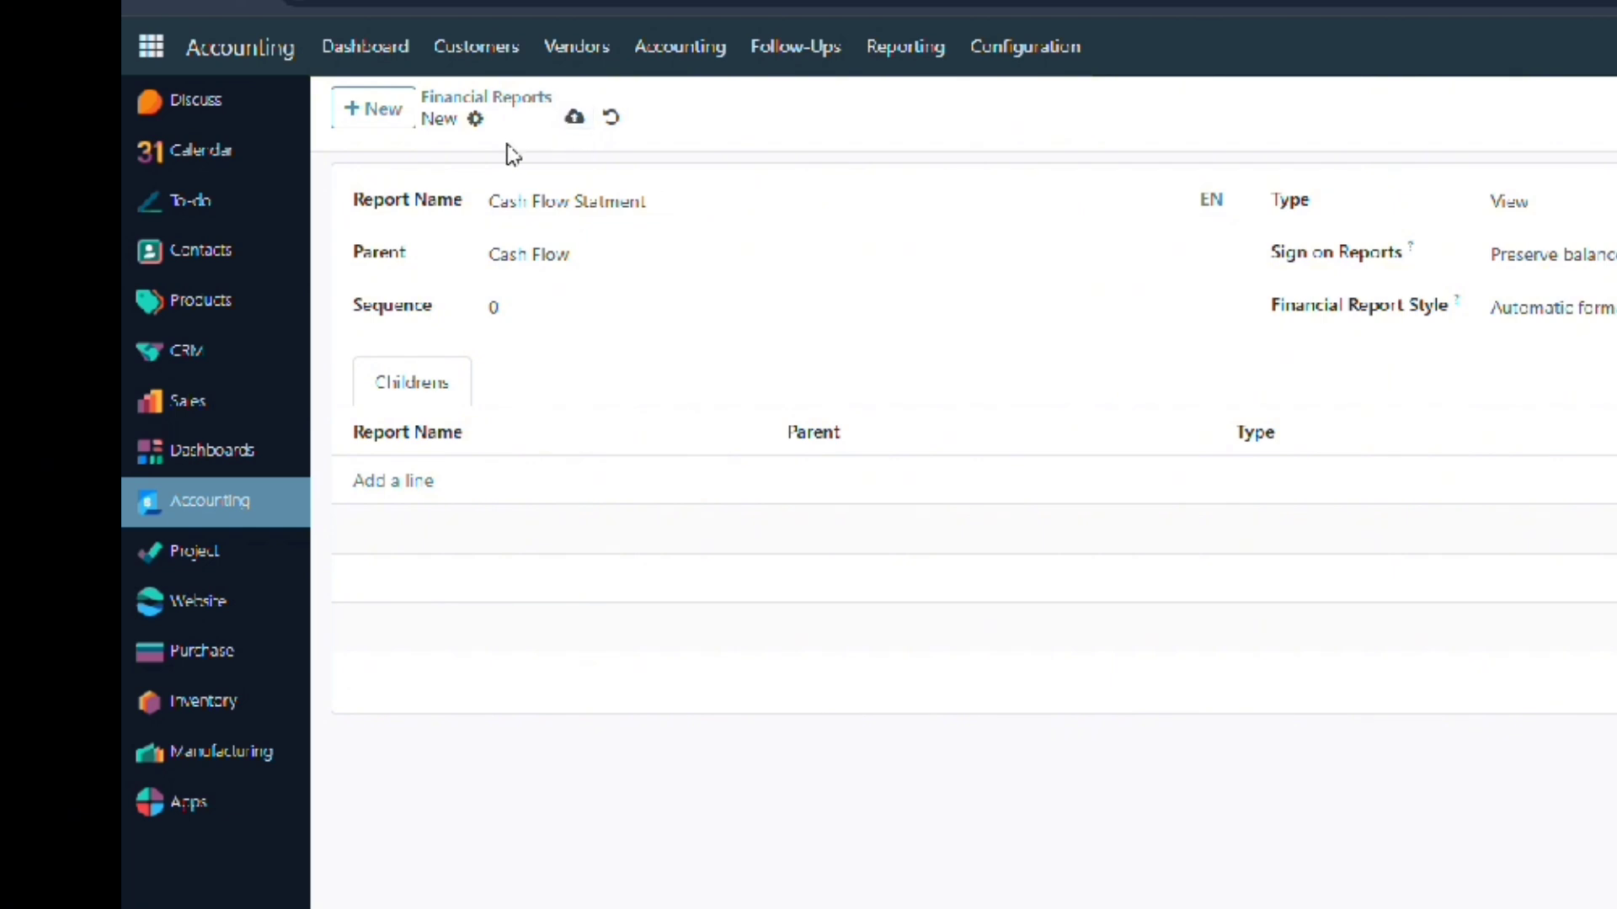
click(575, 122)
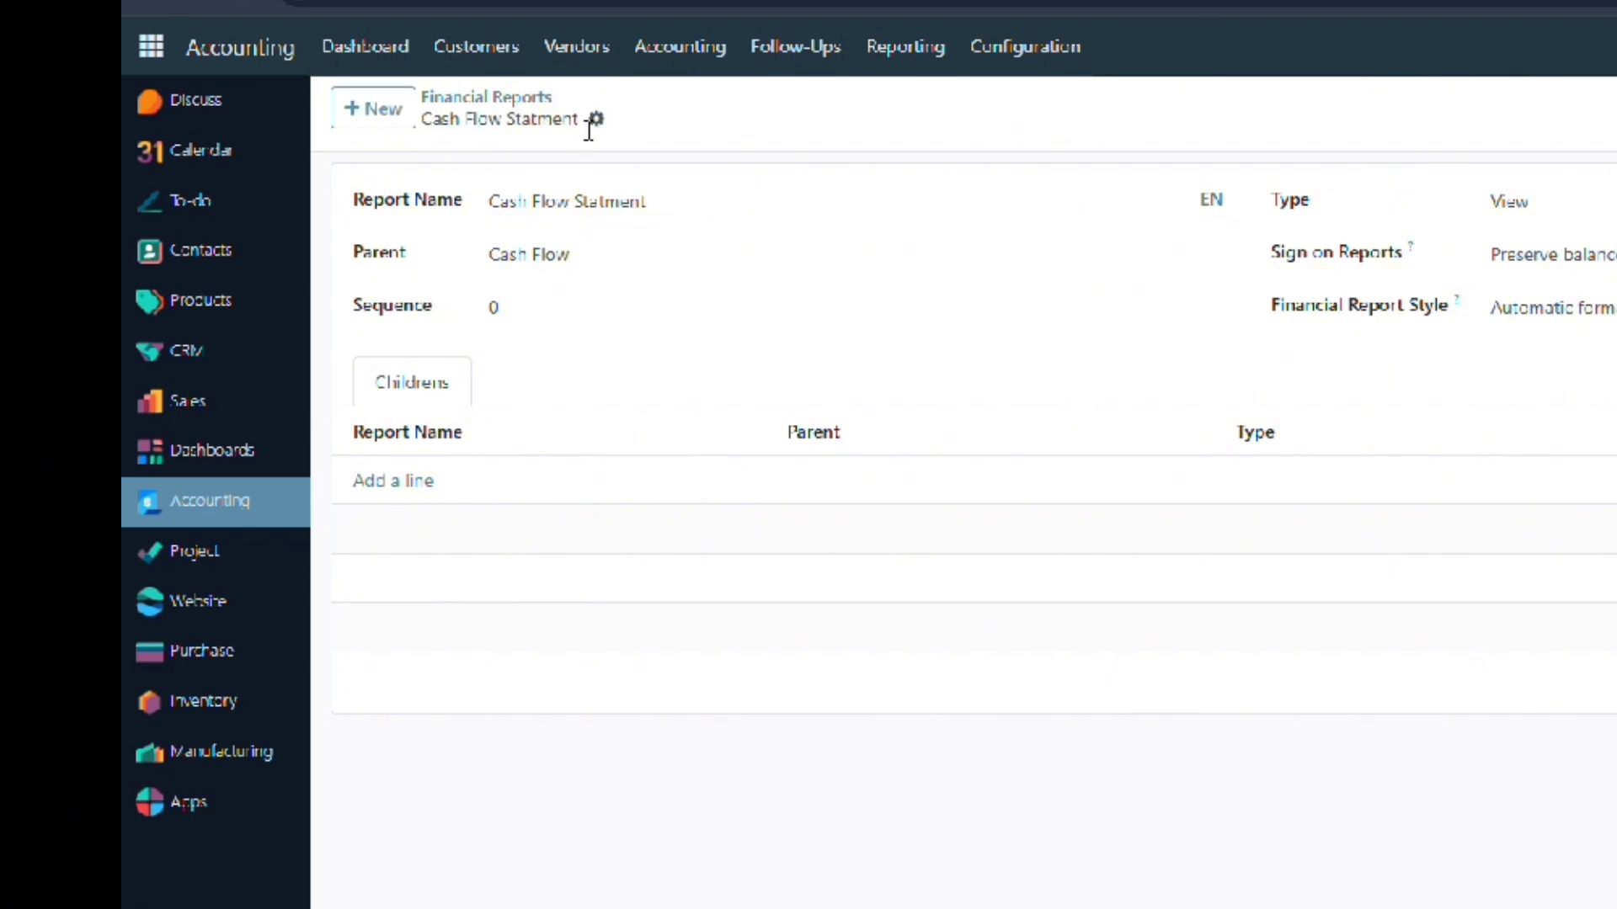
click(916, 49)
mouse_move(1018, 51)
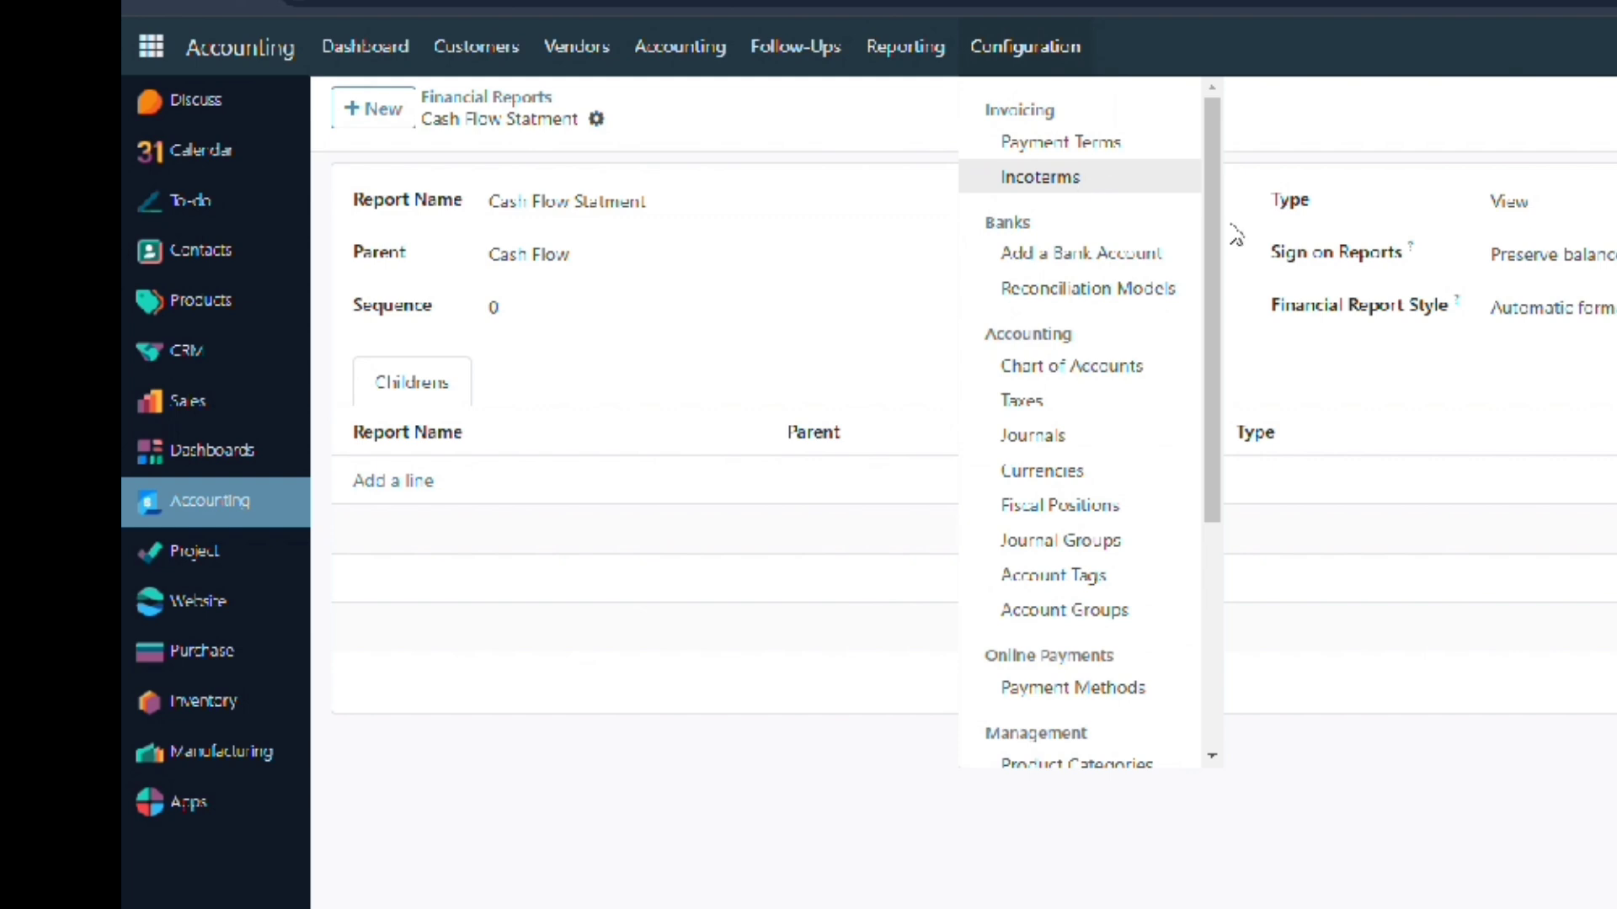
click(924, 51)
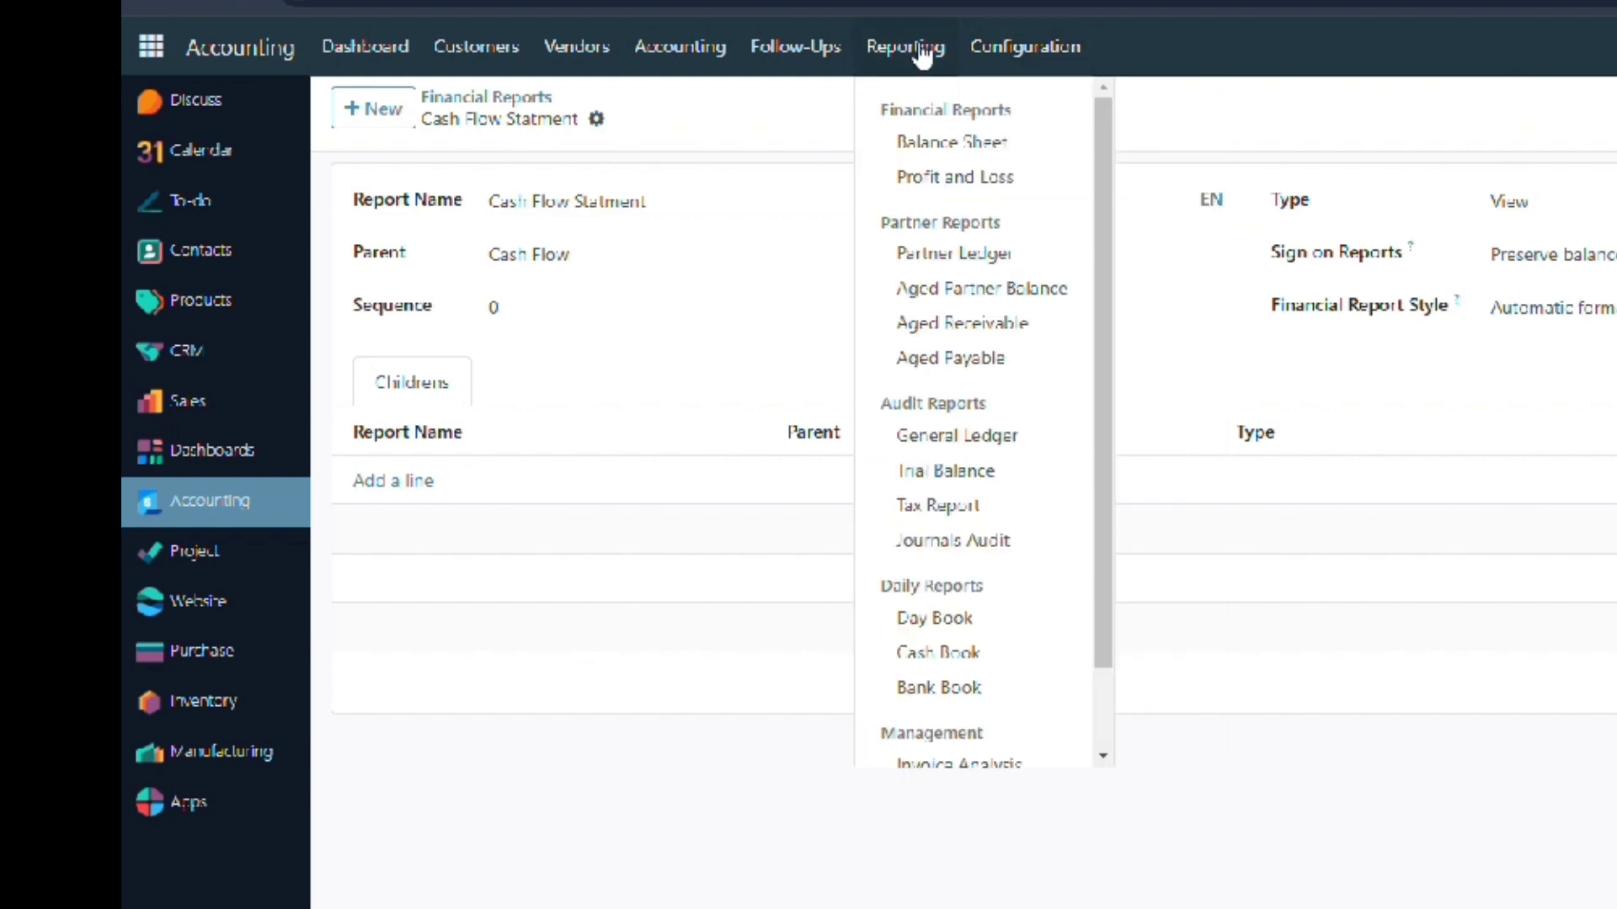
click(777, 98)
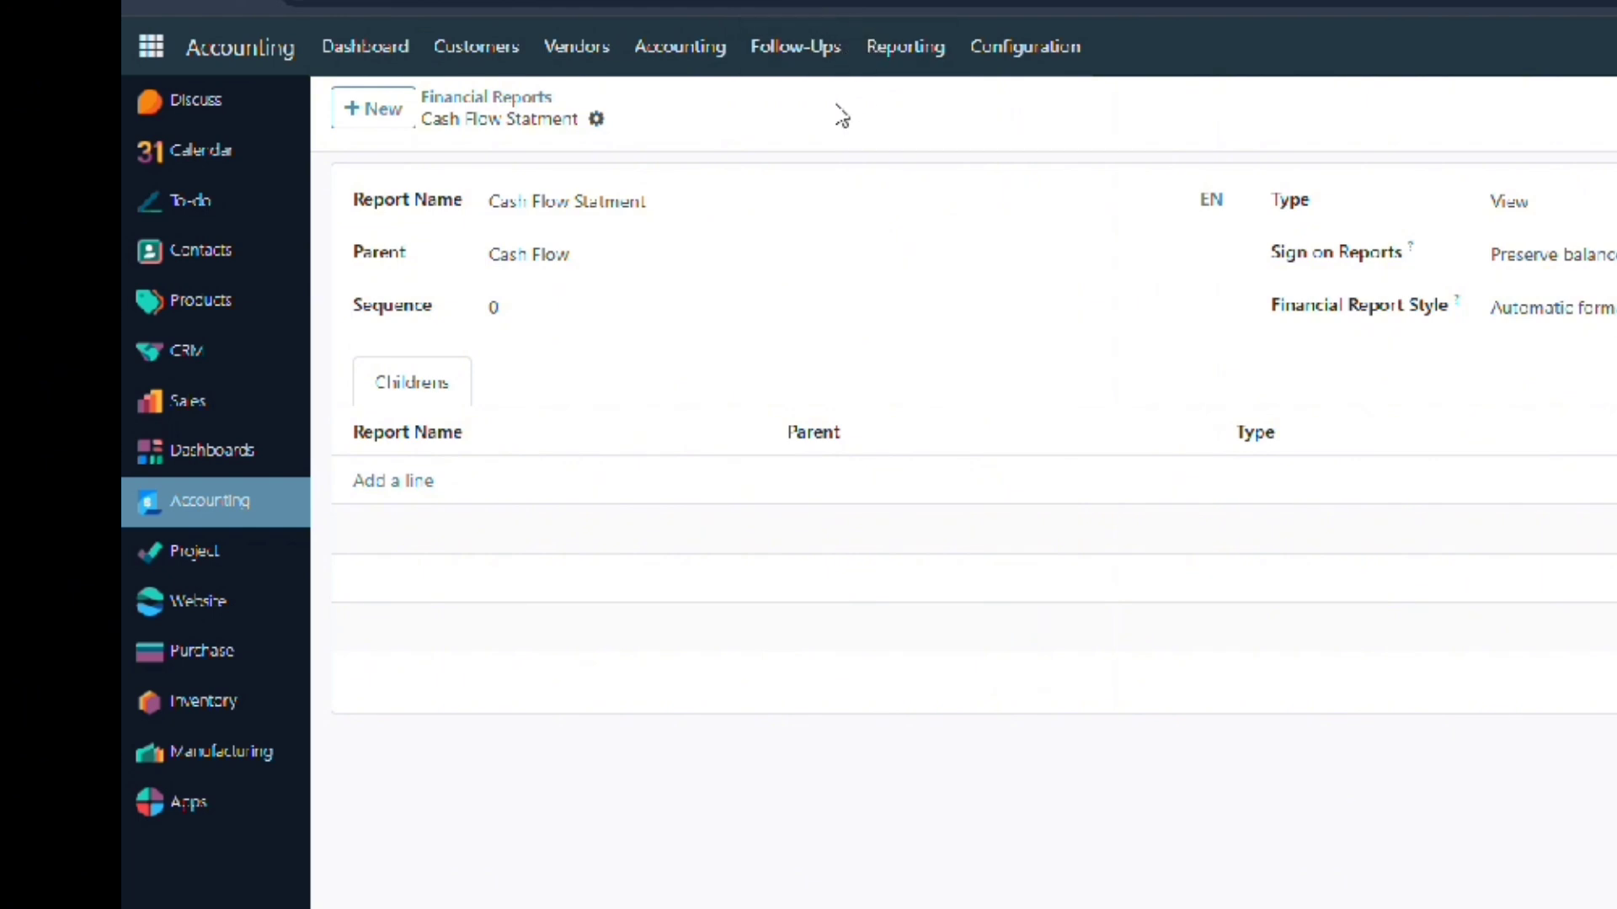
Step: Open the Balance Sheet report options and select All Posted Entries as the target moves
click(926, 51)
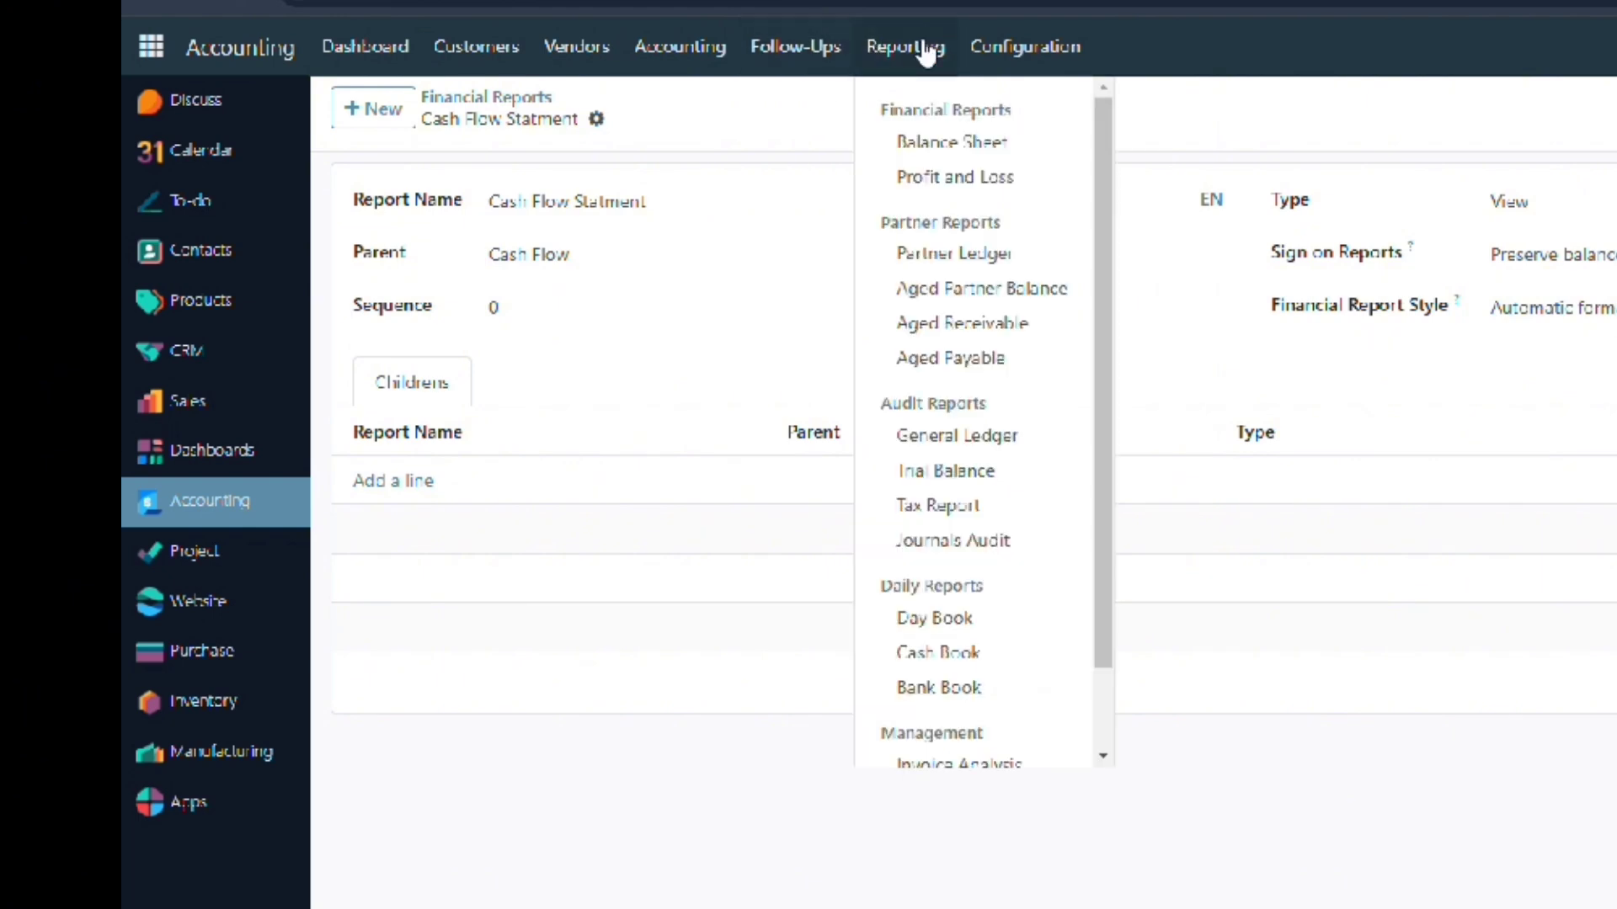
click(902, 143)
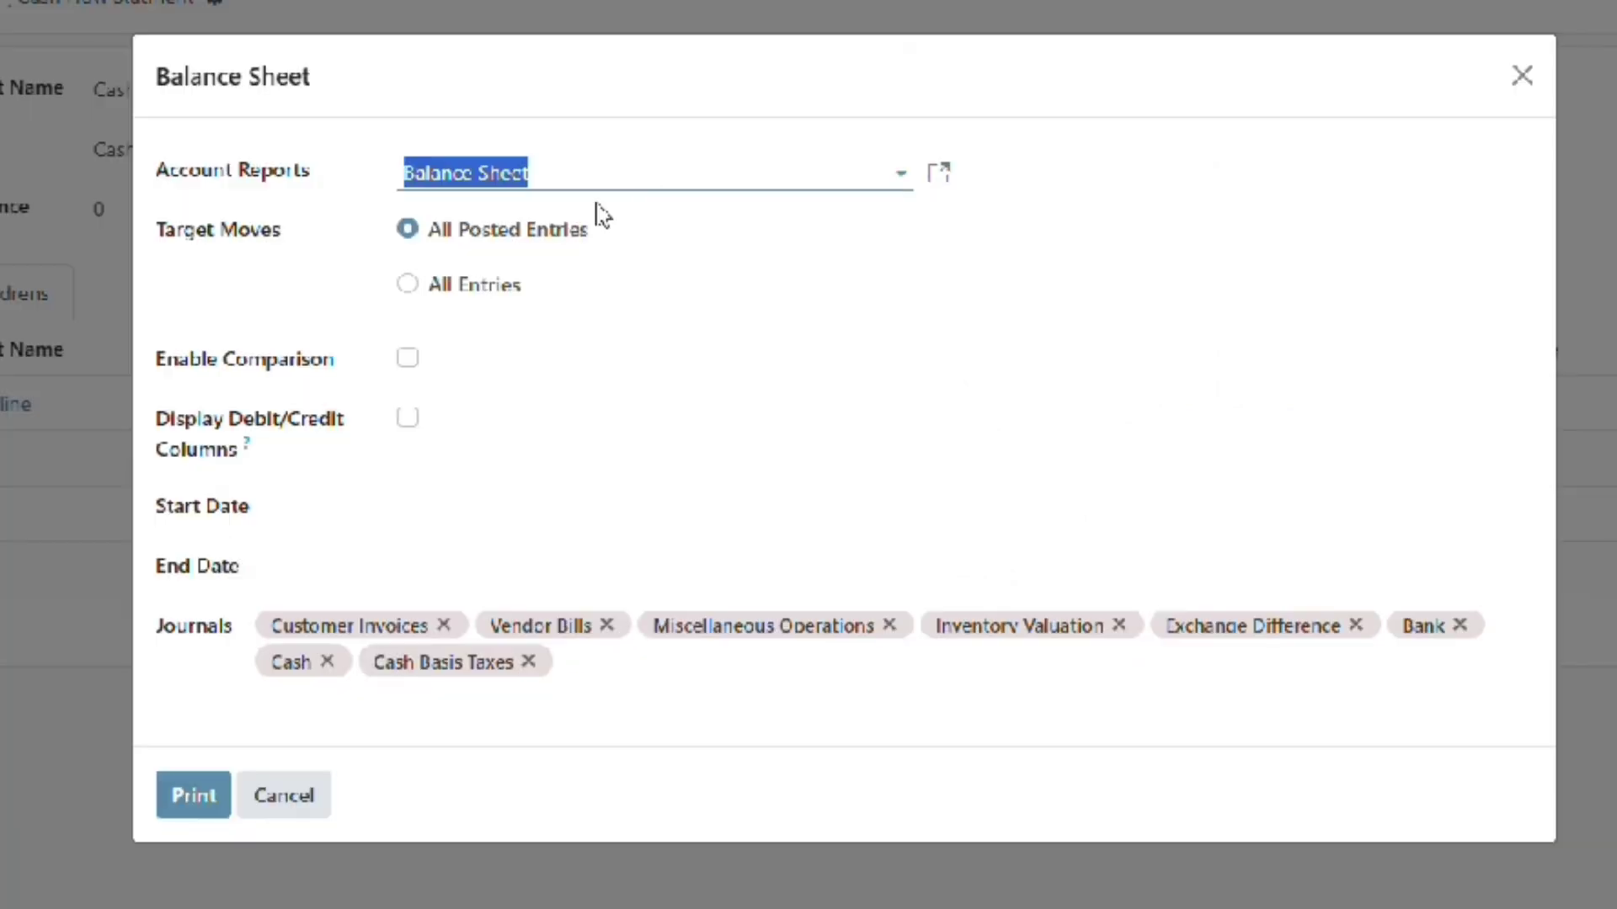
click(955, 293)
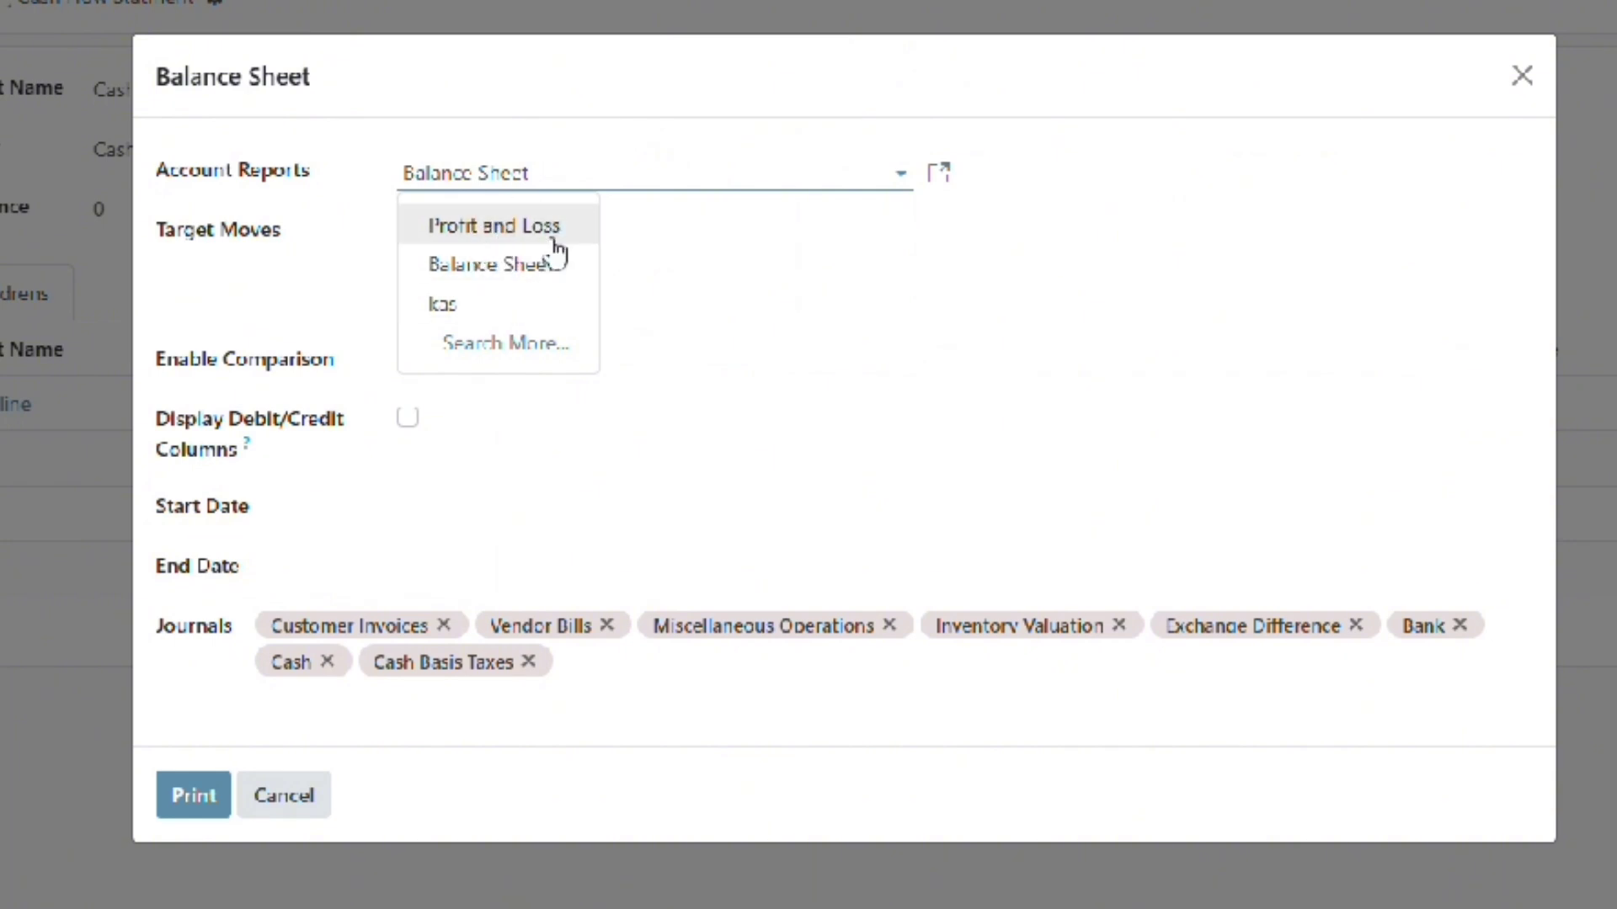
click(977, 231)
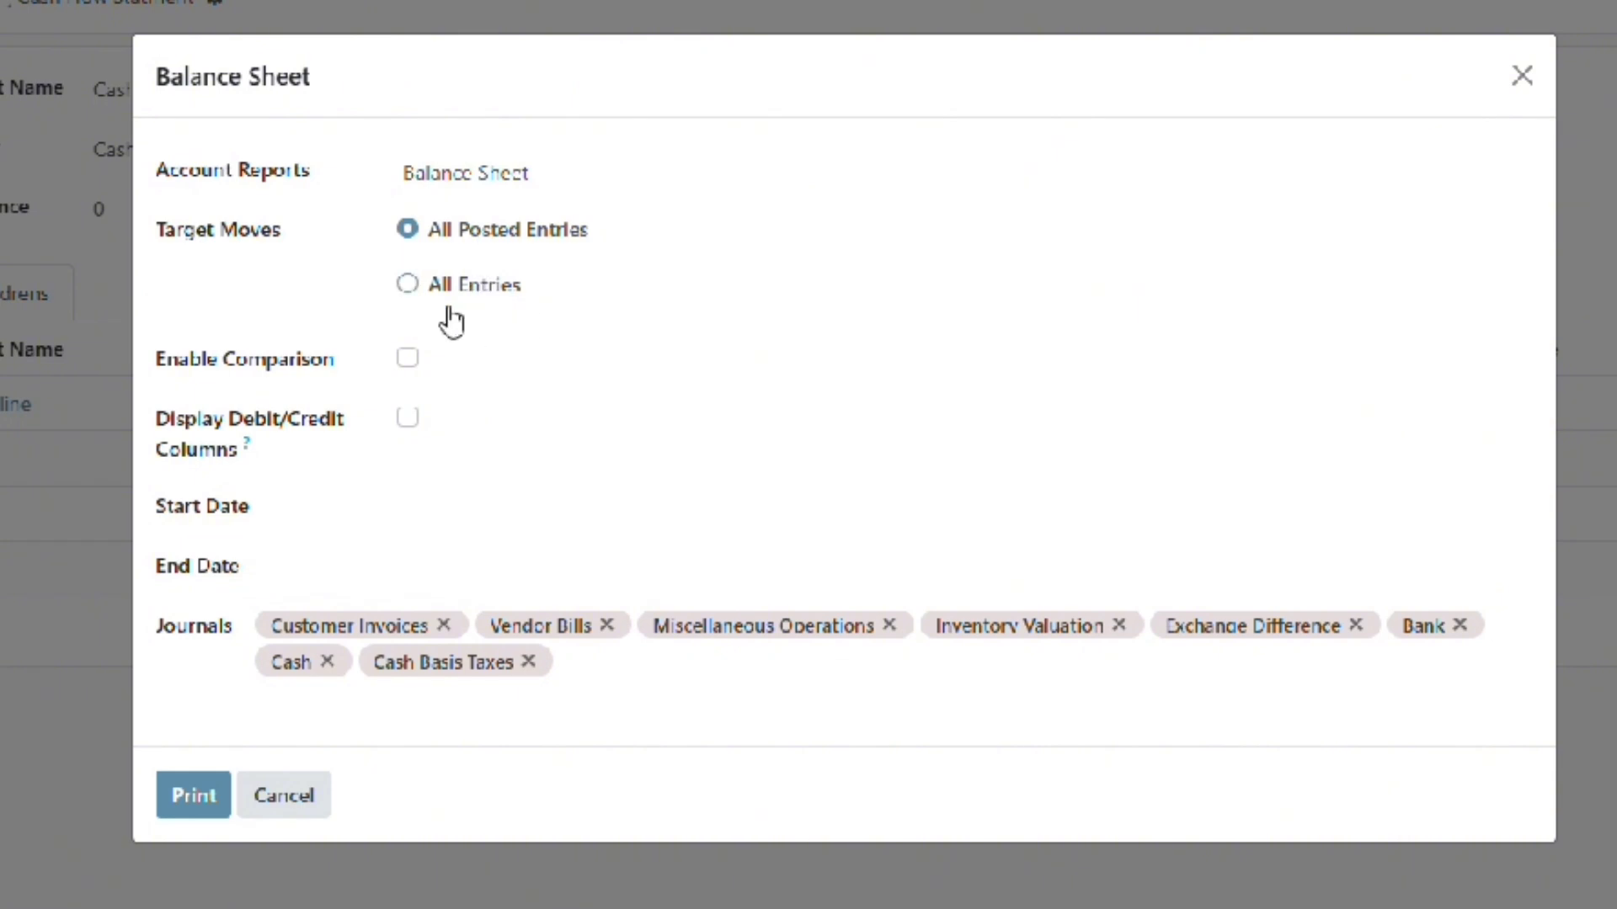
click(410, 291)
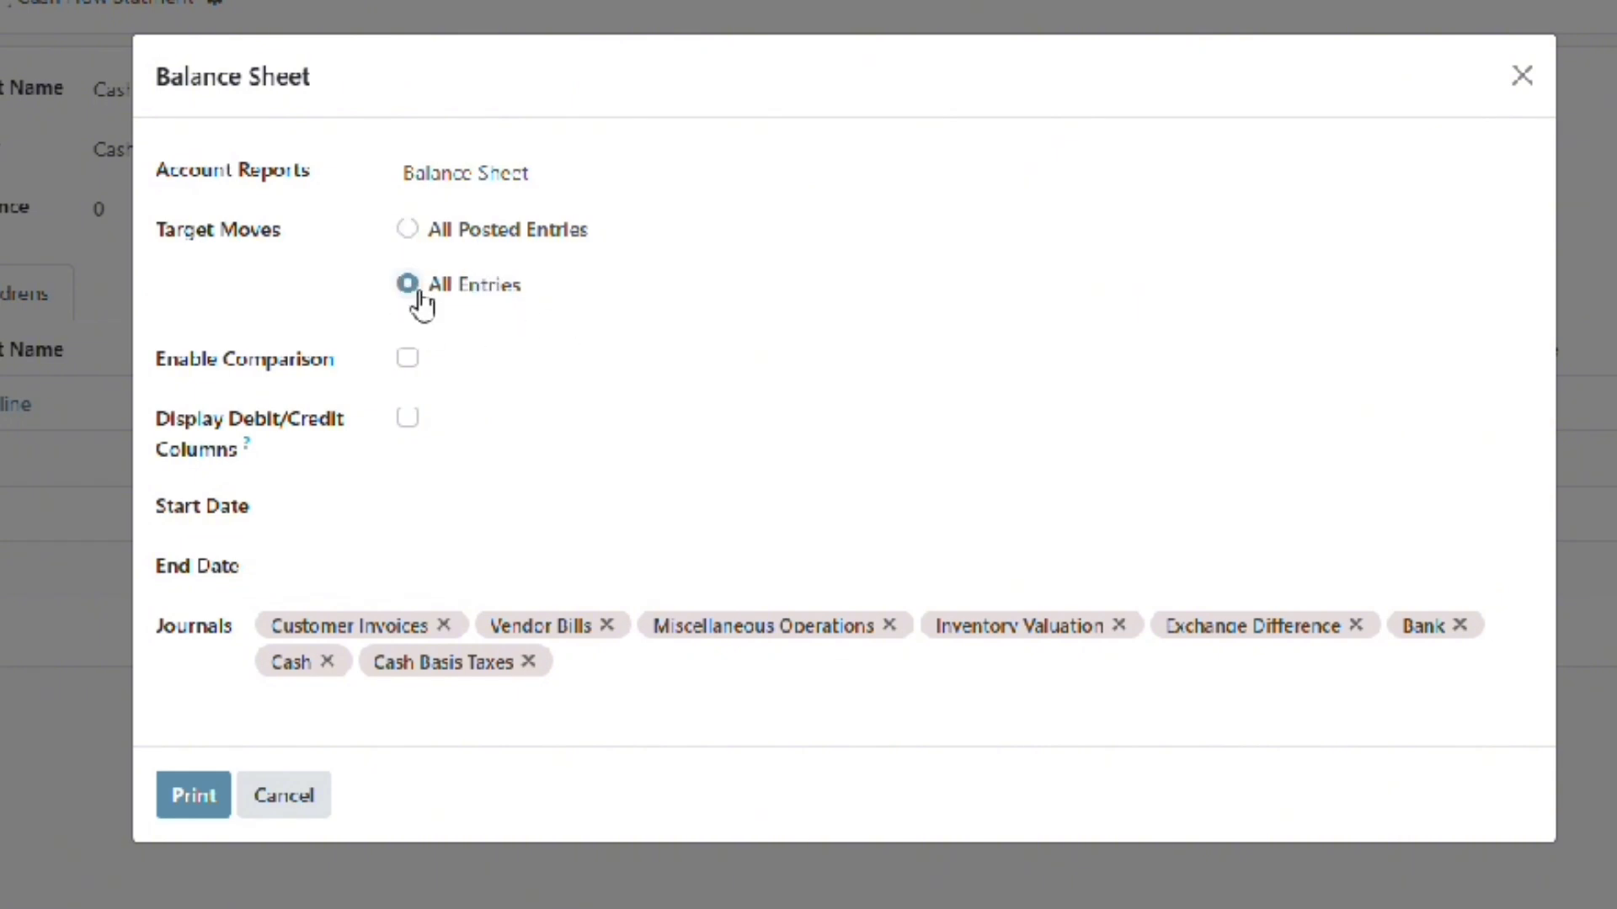
click(410, 234)
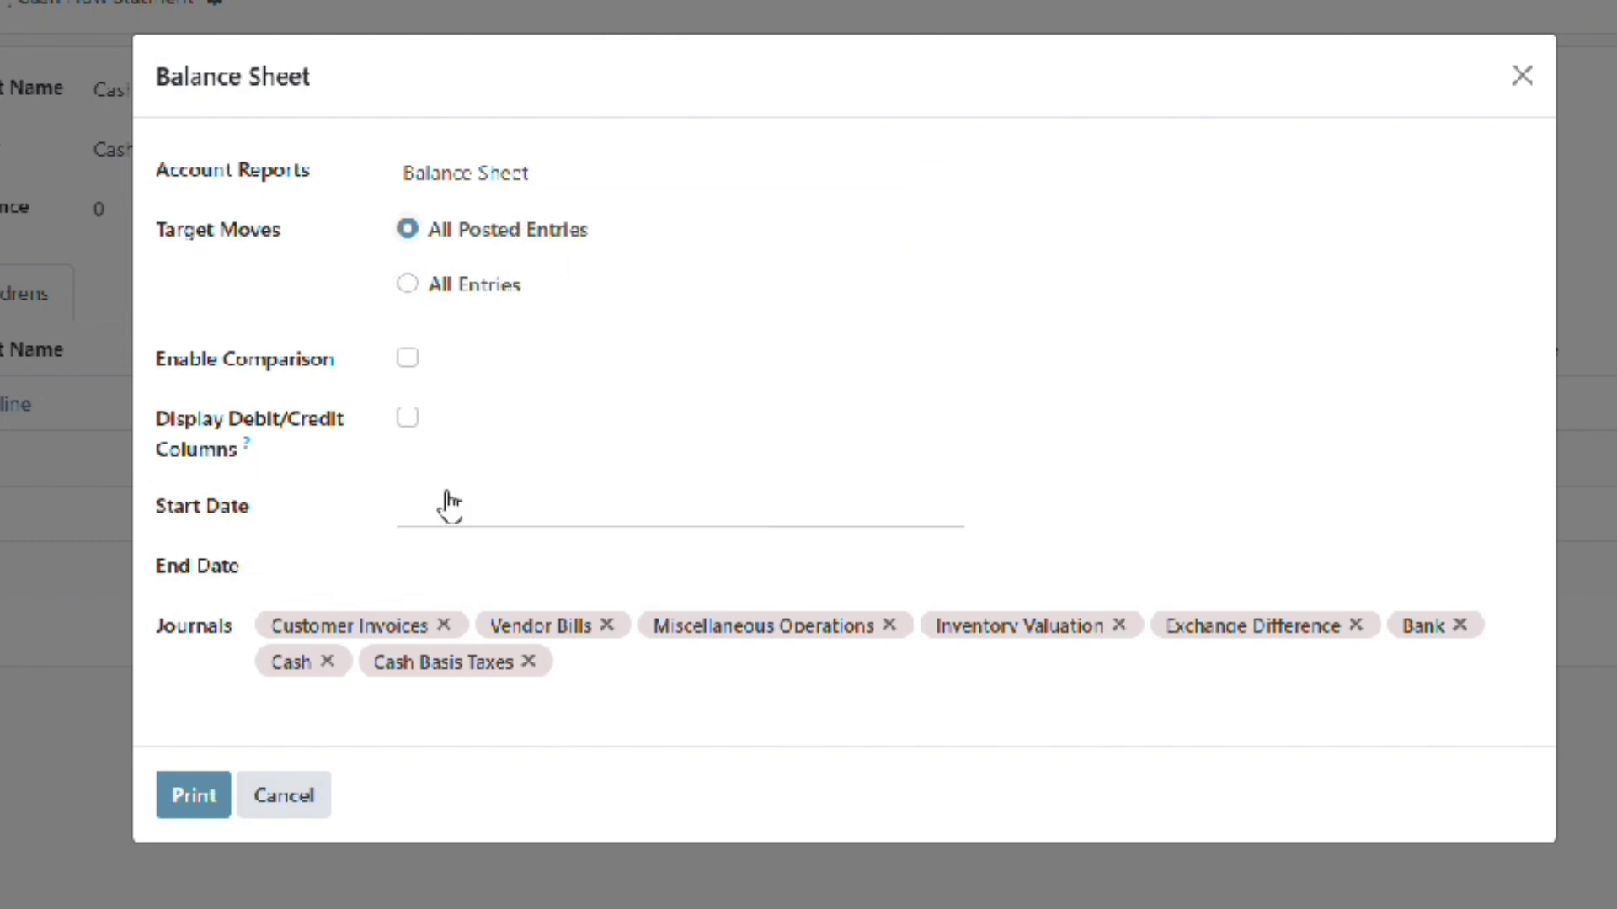
Step: Set the balance sheet's start date to 01/01/2024 and its end date to 31/12/2024
click(600, 517)
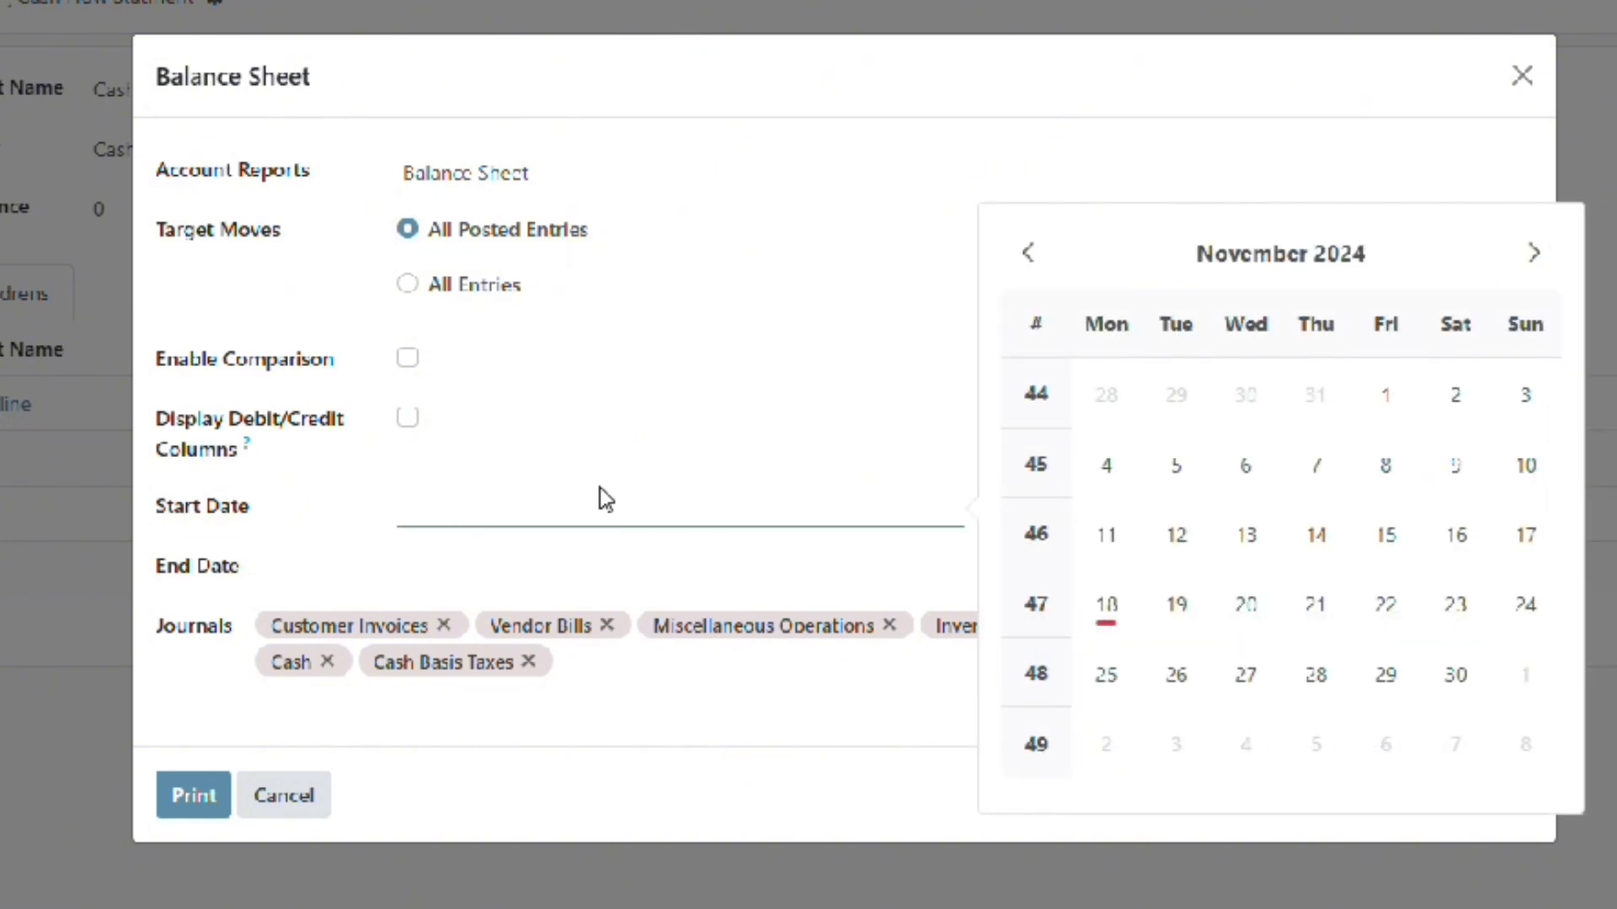
click(1268, 257)
click(1084, 358)
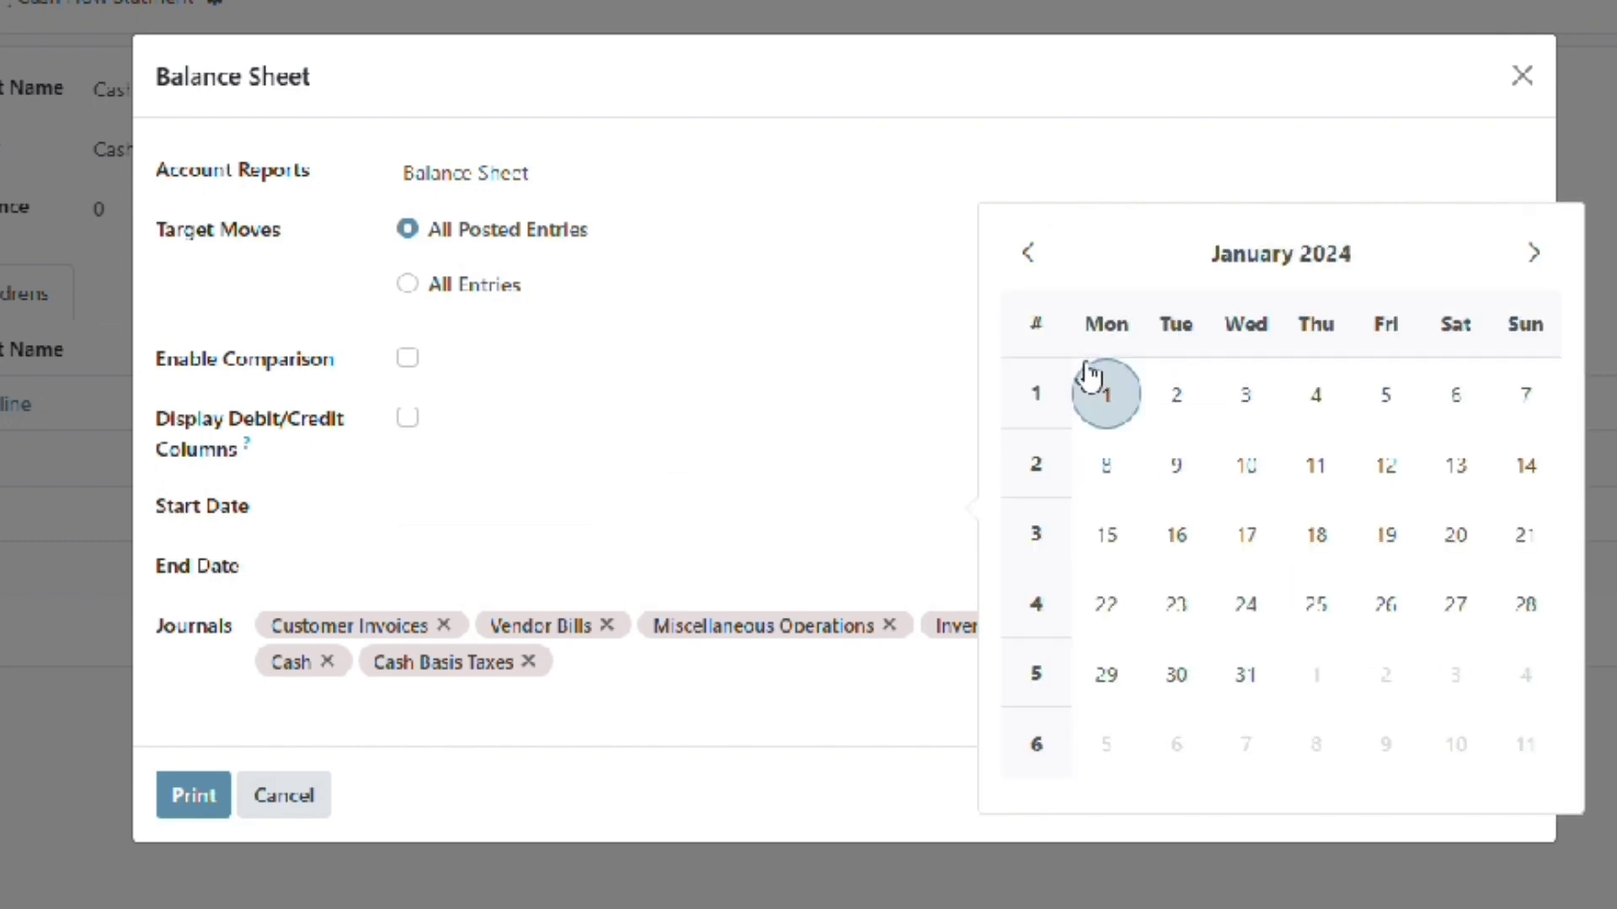
click(1096, 418)
click(520, 580)
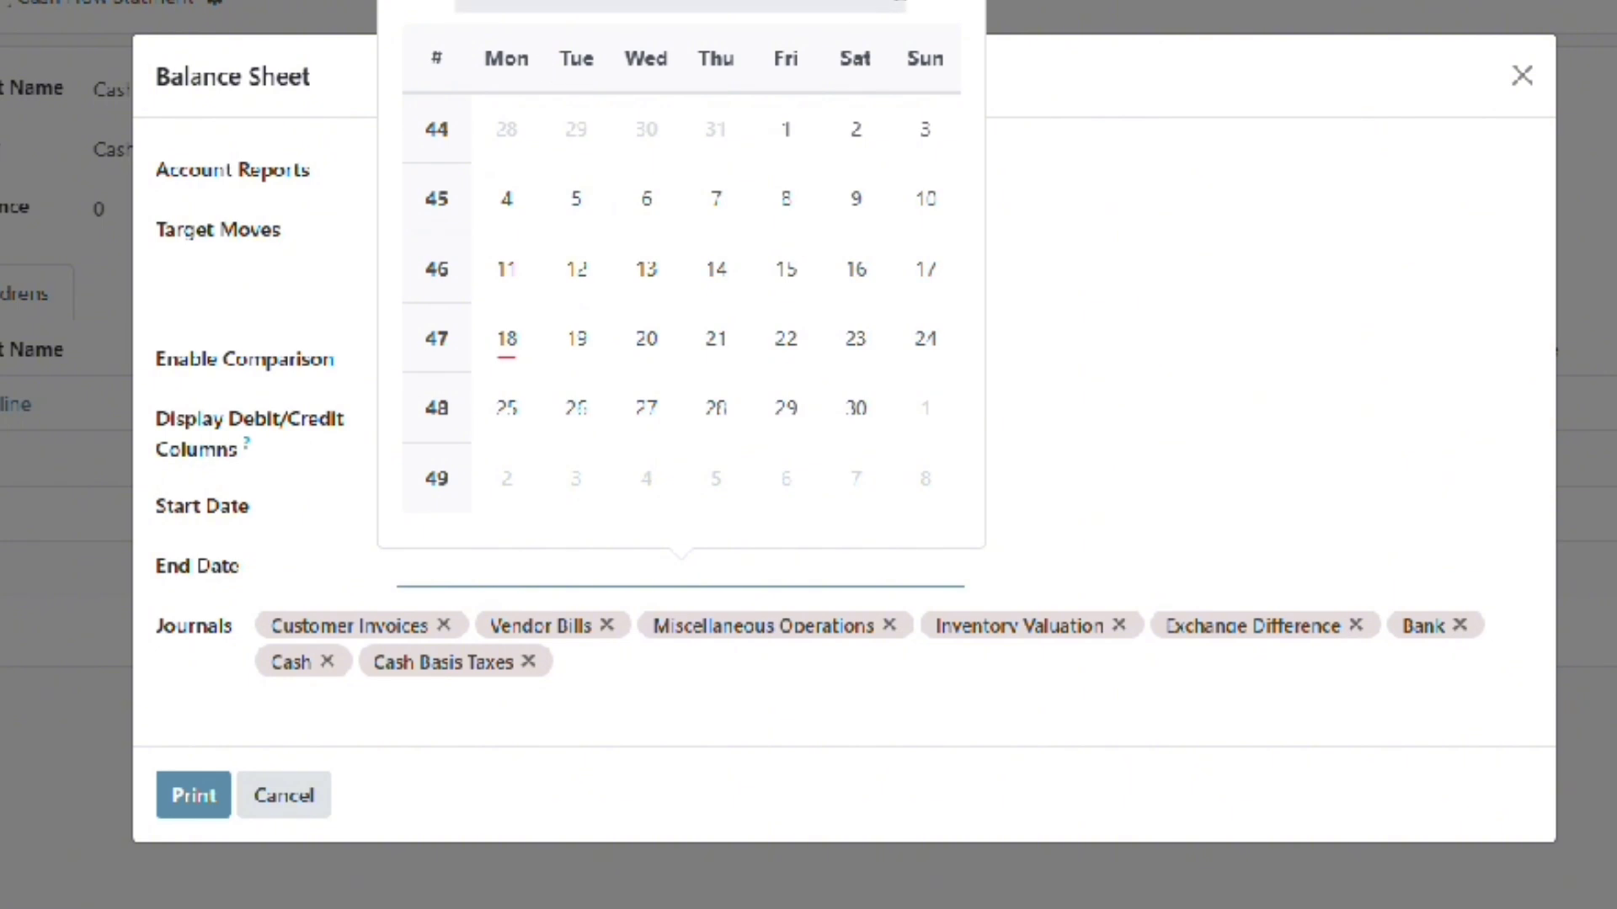
click(762, 7)
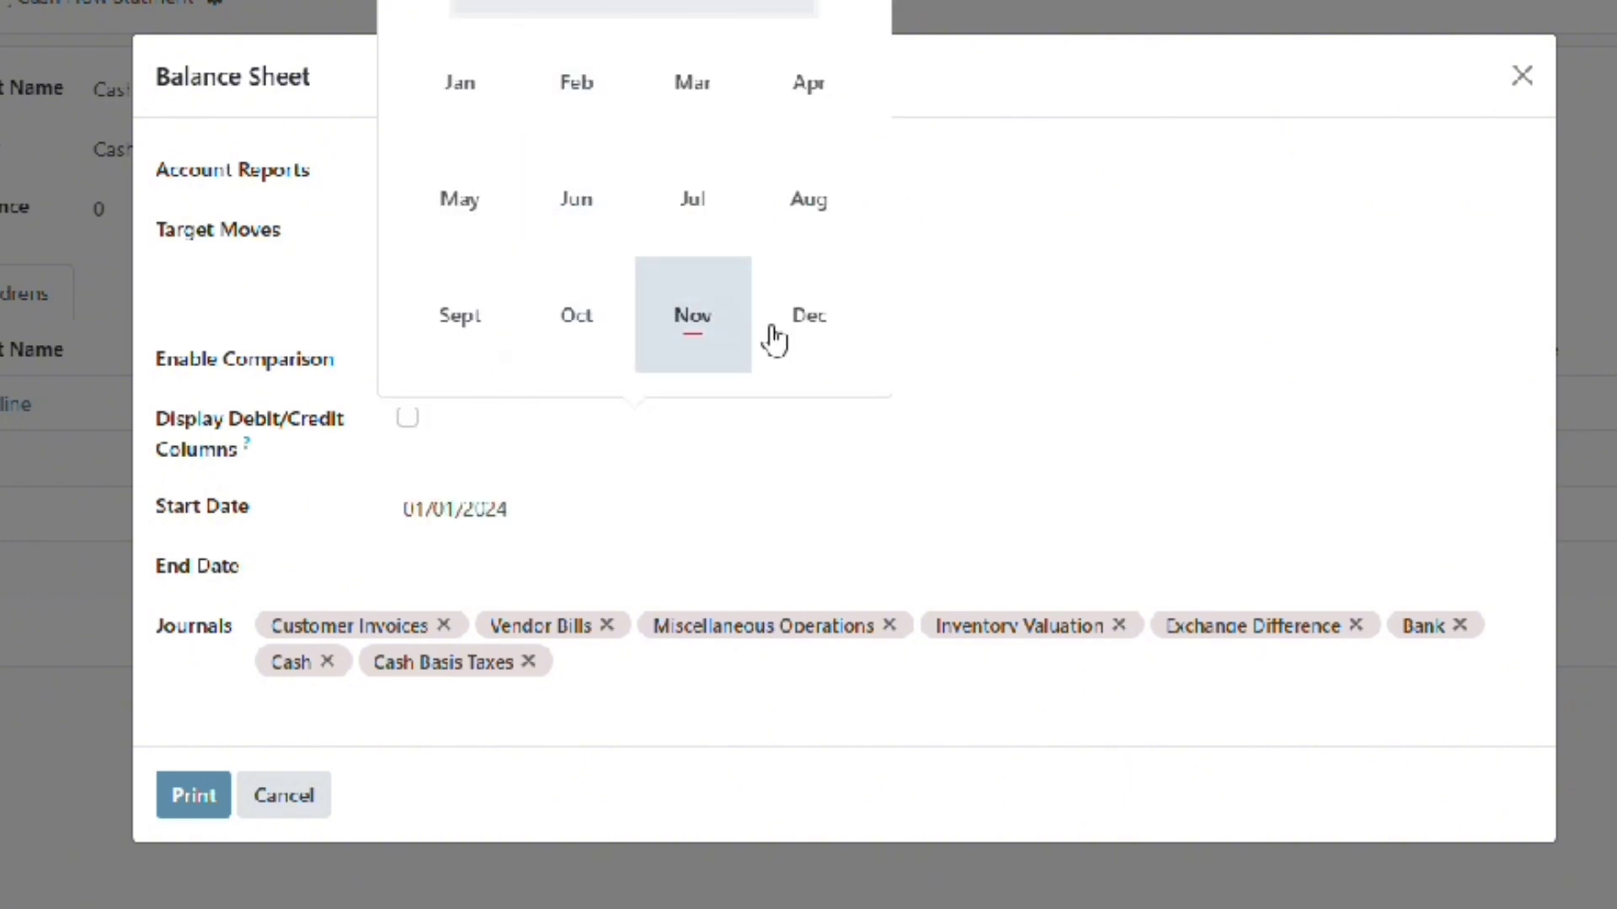
click(825, 331)
click(570, 491)
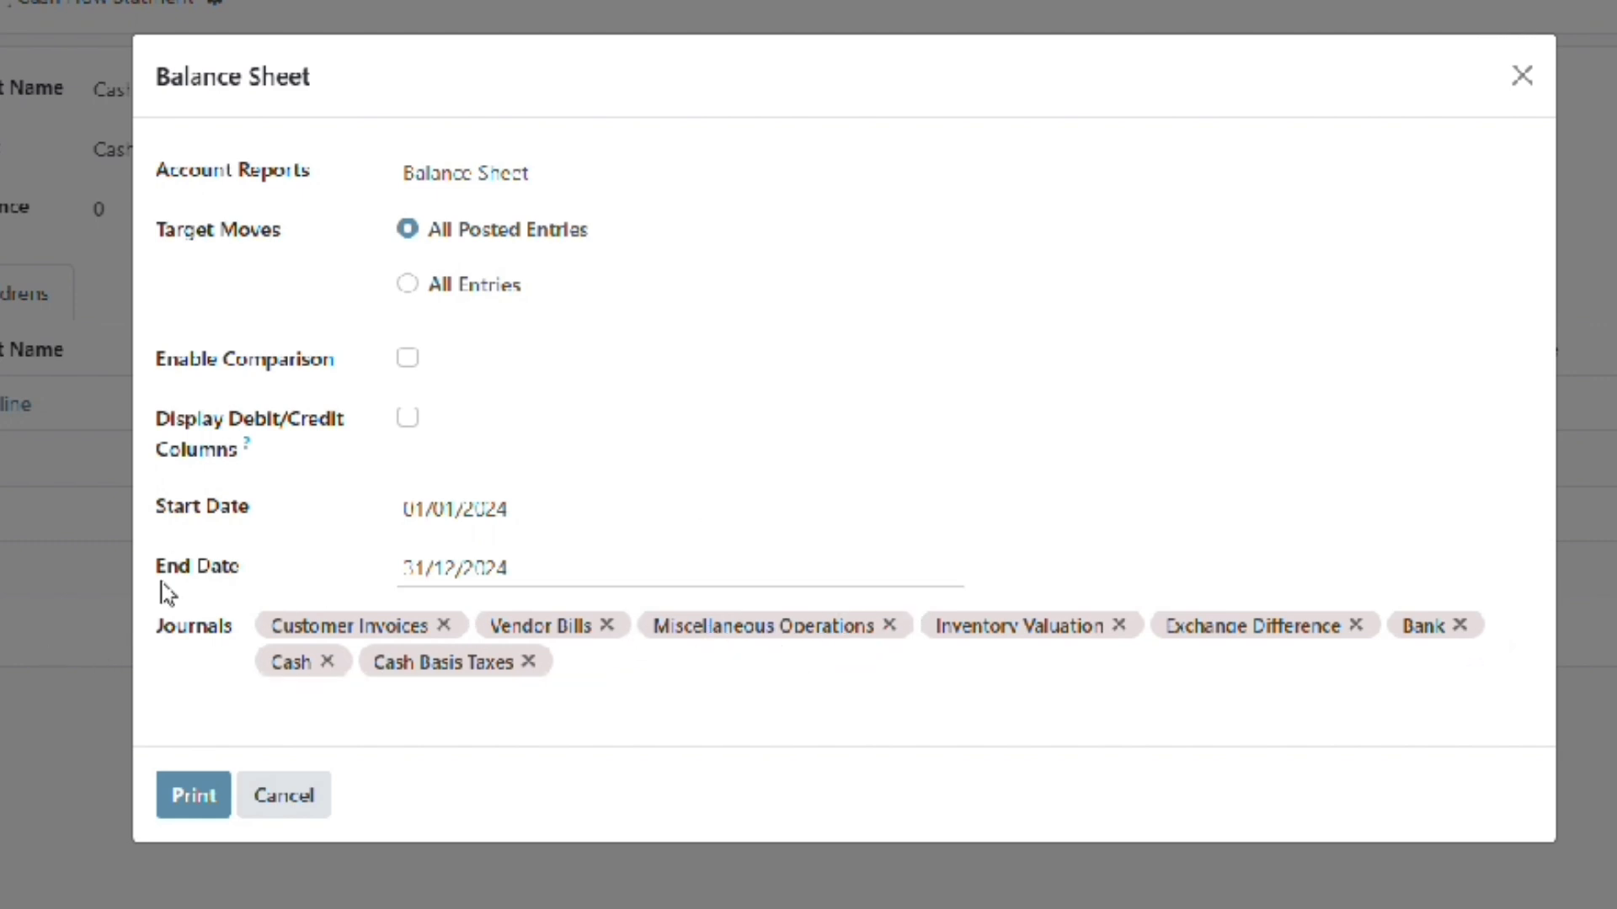
Step: Print the Balance Sheet report and look through the generated PDF
click(207, 821)
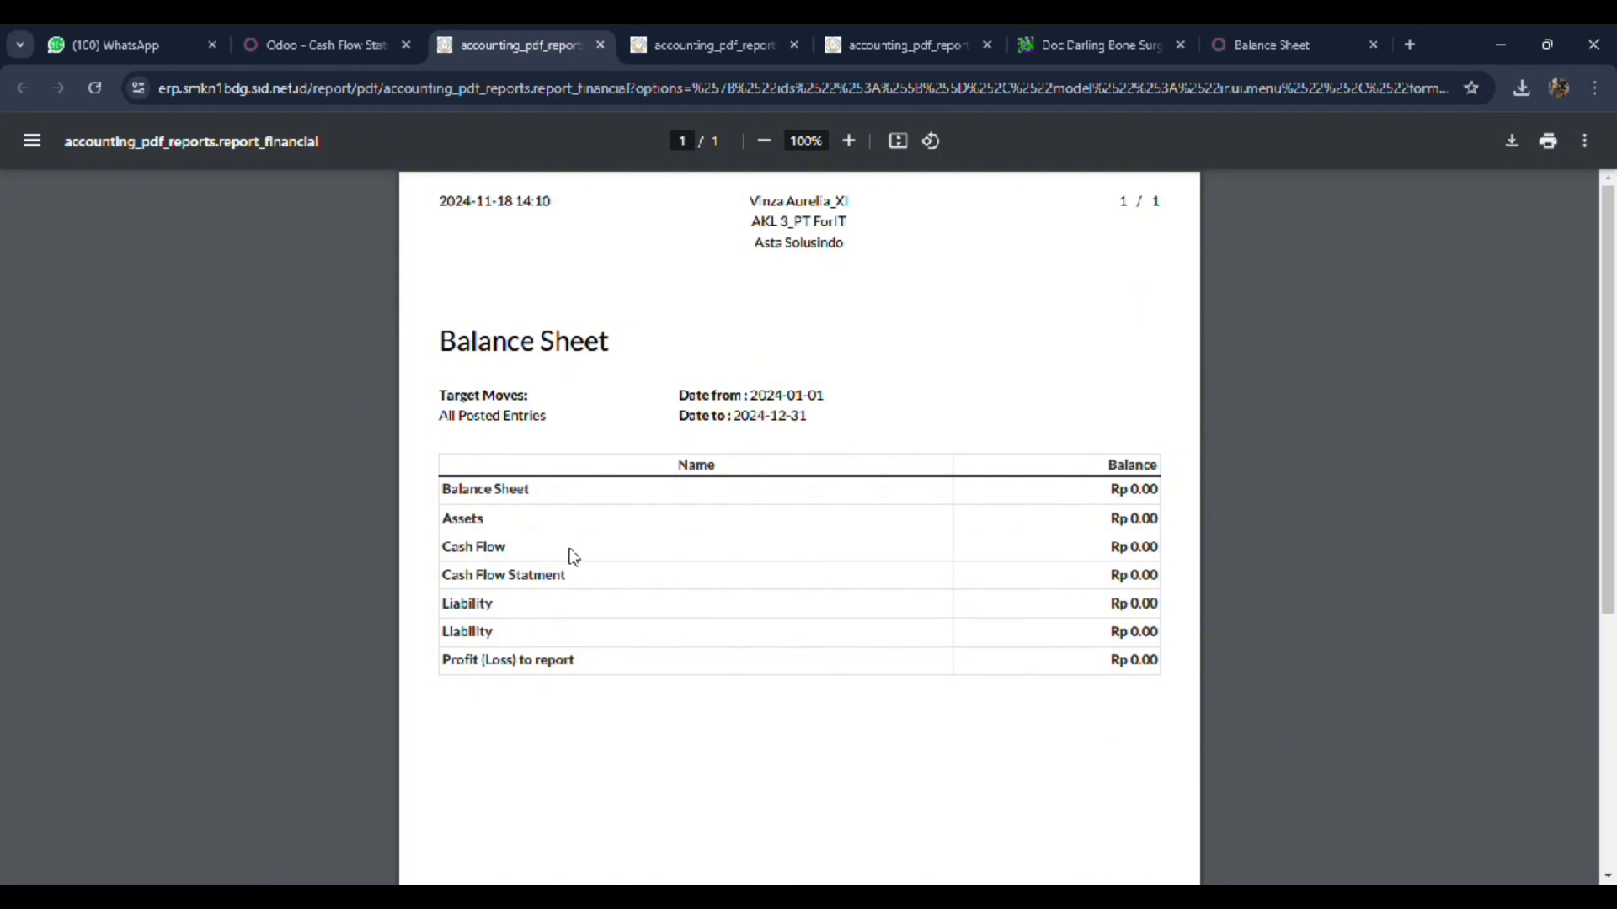
scroll(732, 618, down, 2)
scroll(765, 611, up, 2)
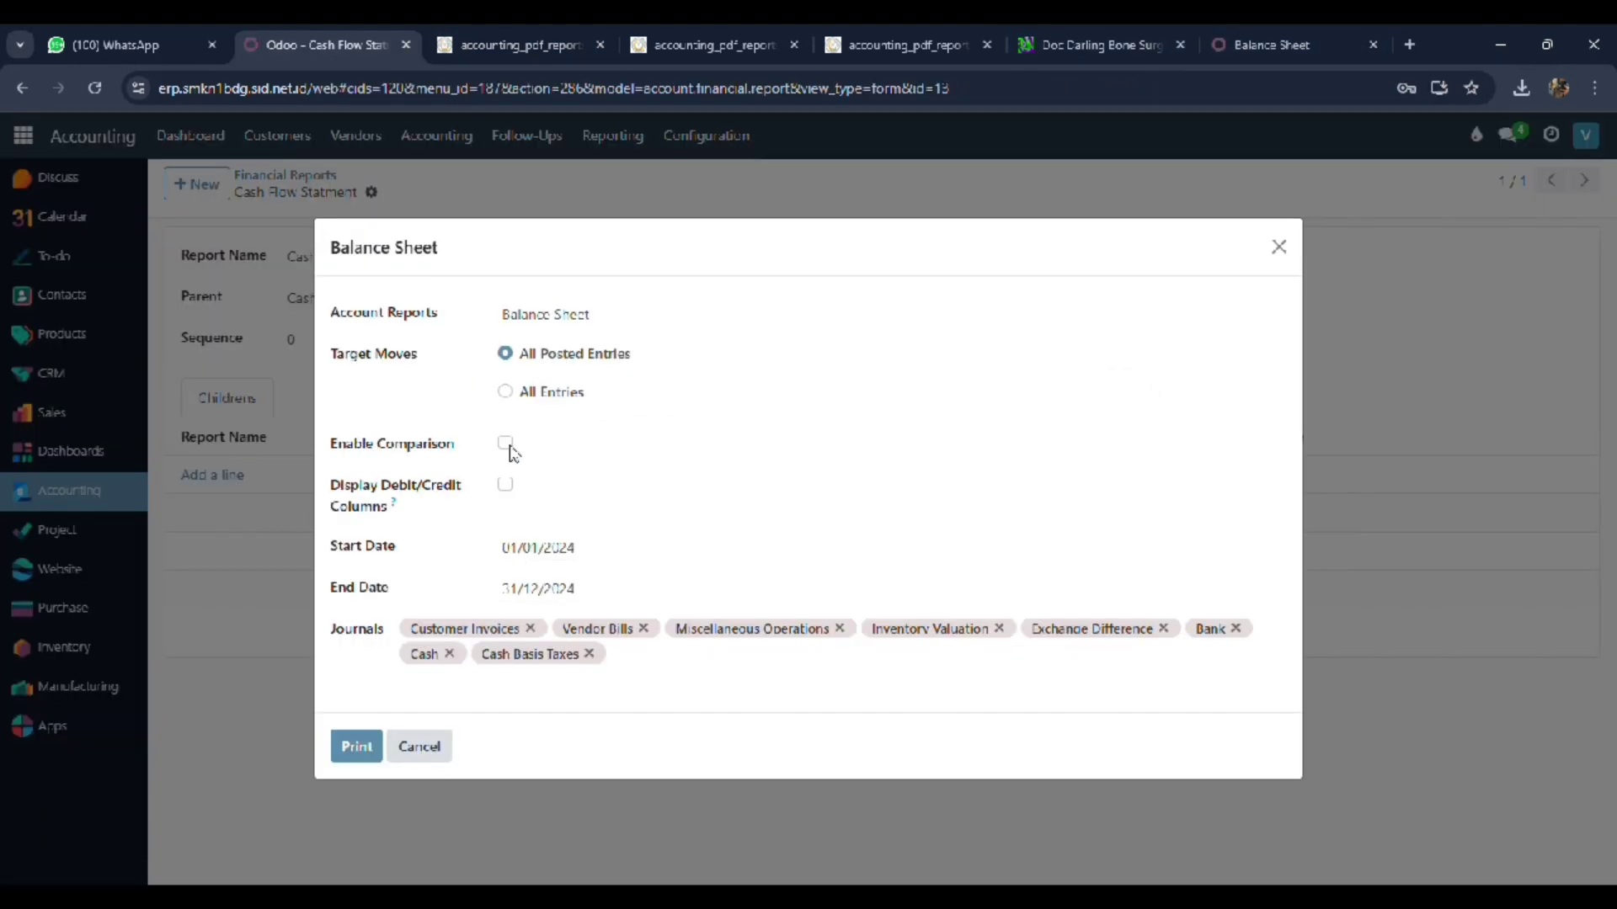
Step: Change the account report to Profit and Loss and the target moves to All Entries
click(623, 324)
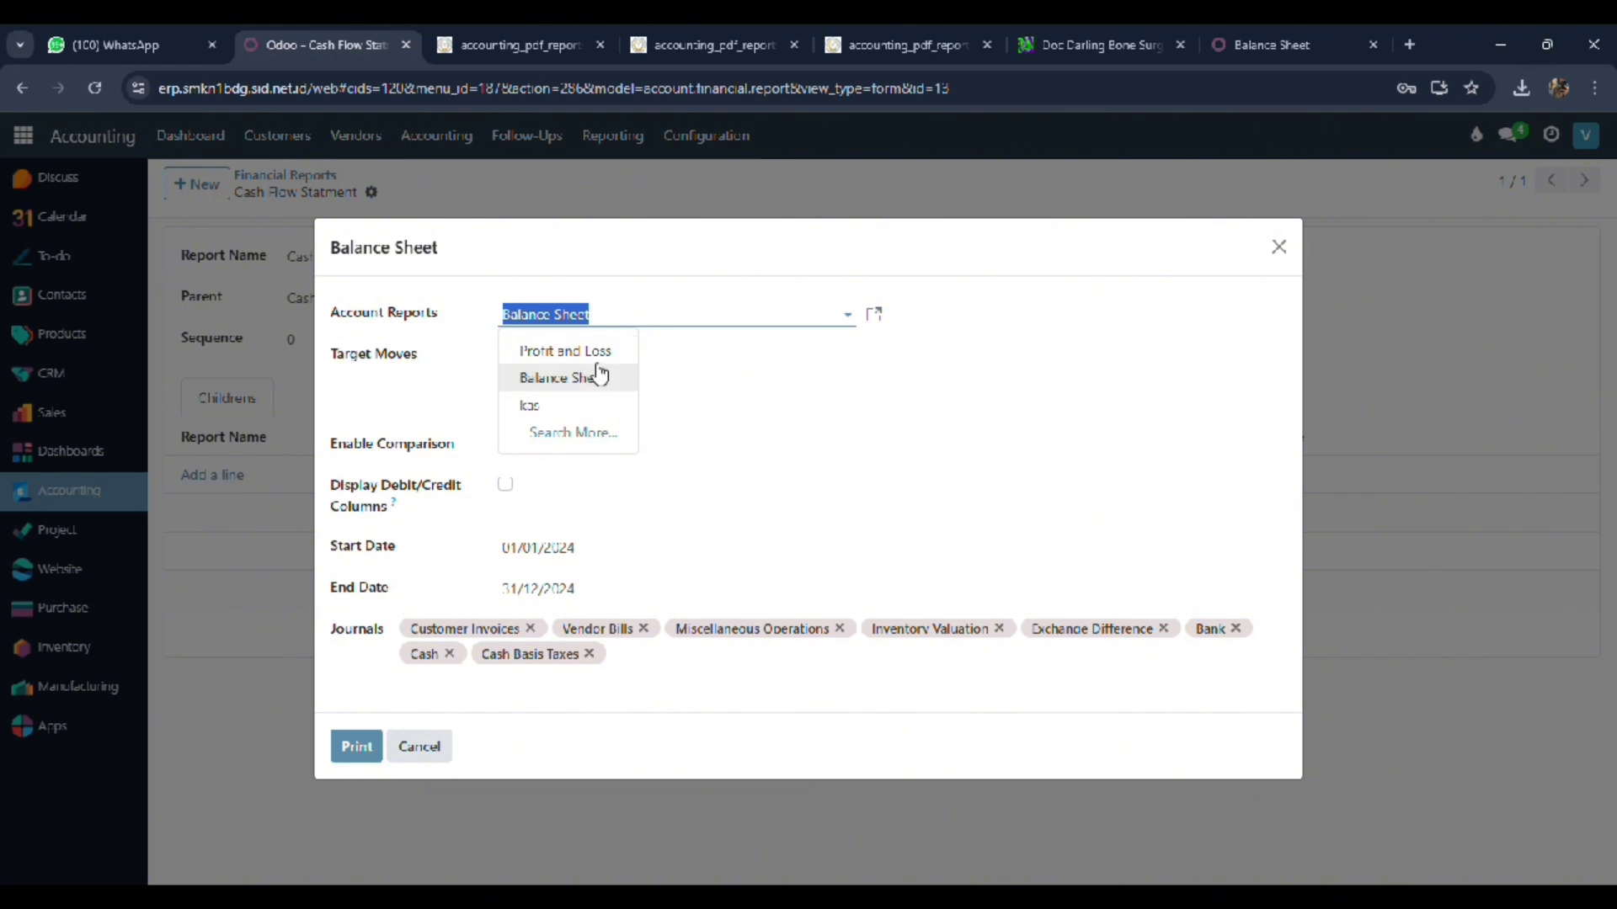
click(568, 432)
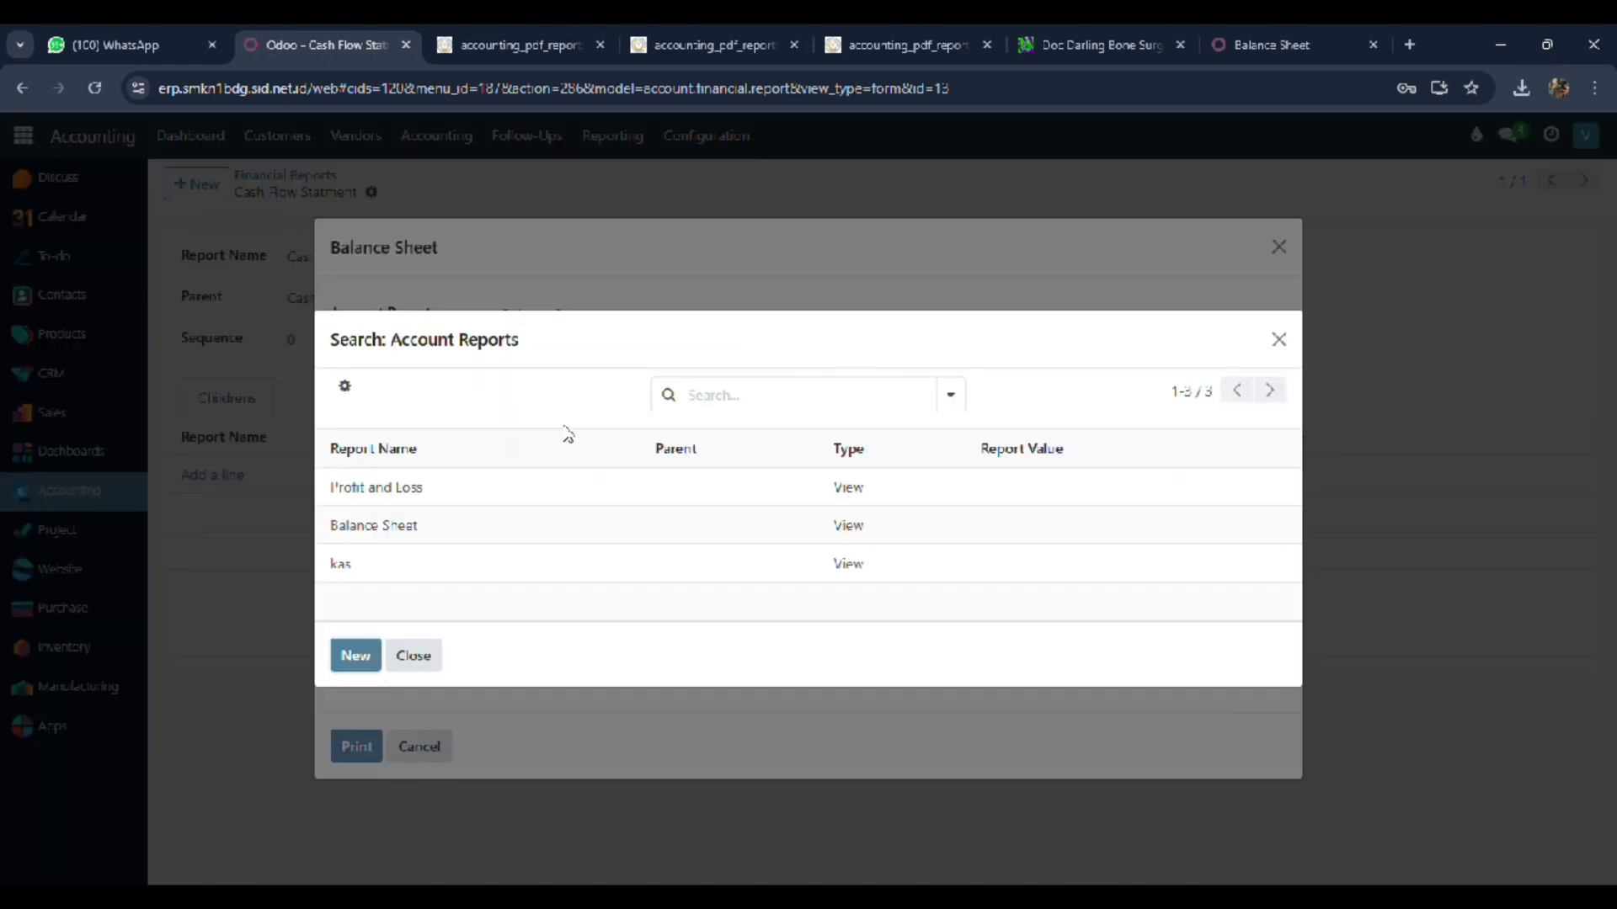
click(412, 502)
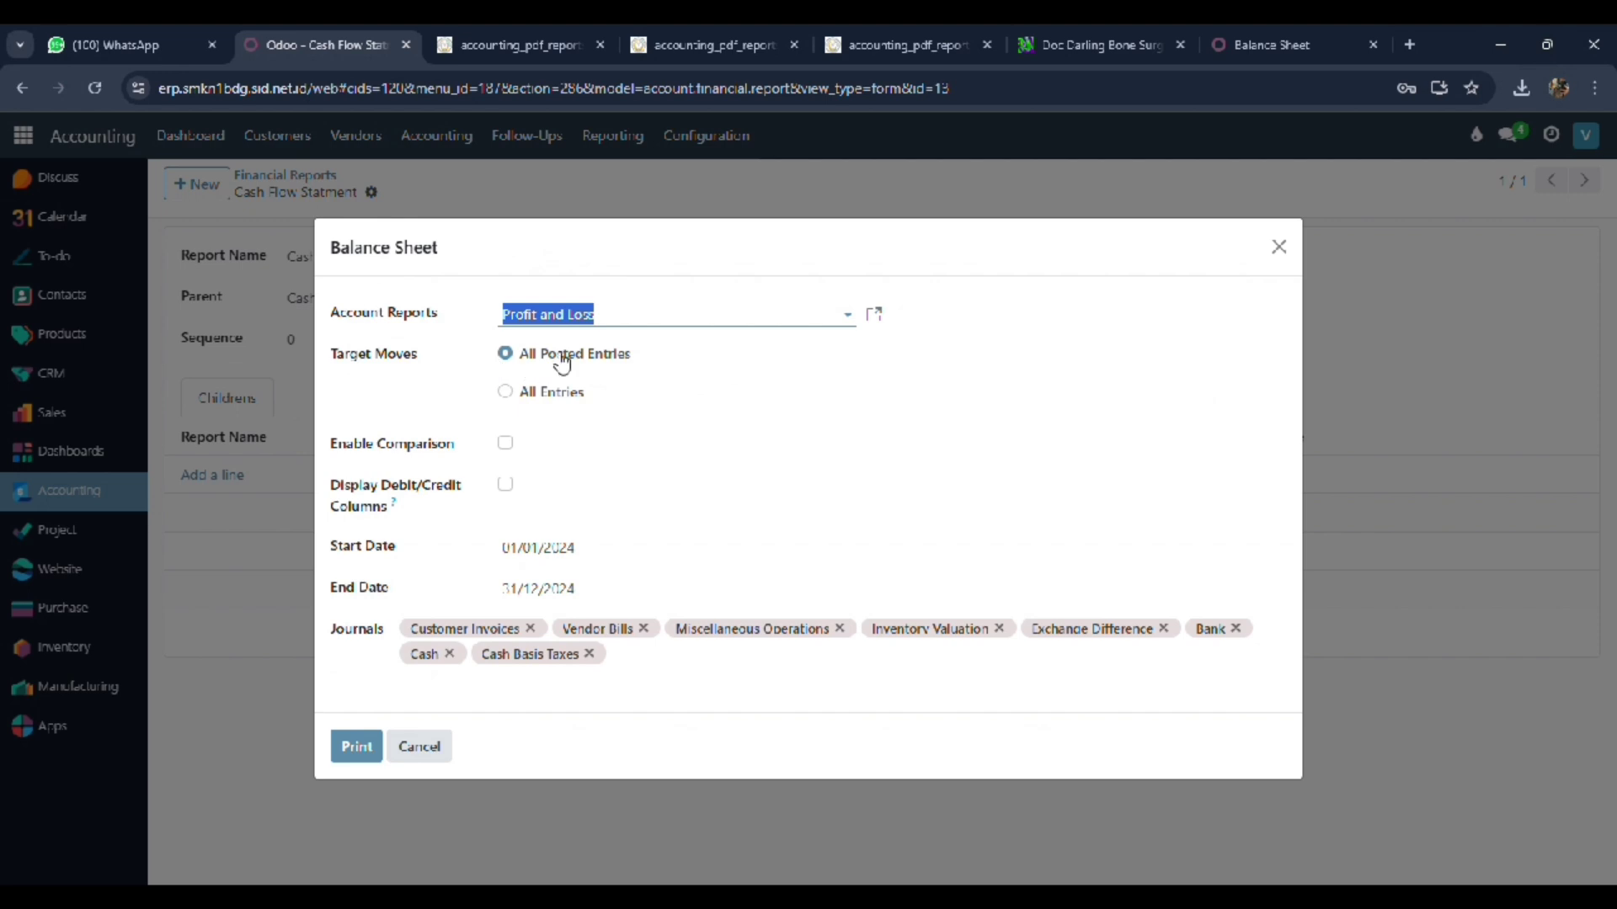
click(664, 318)
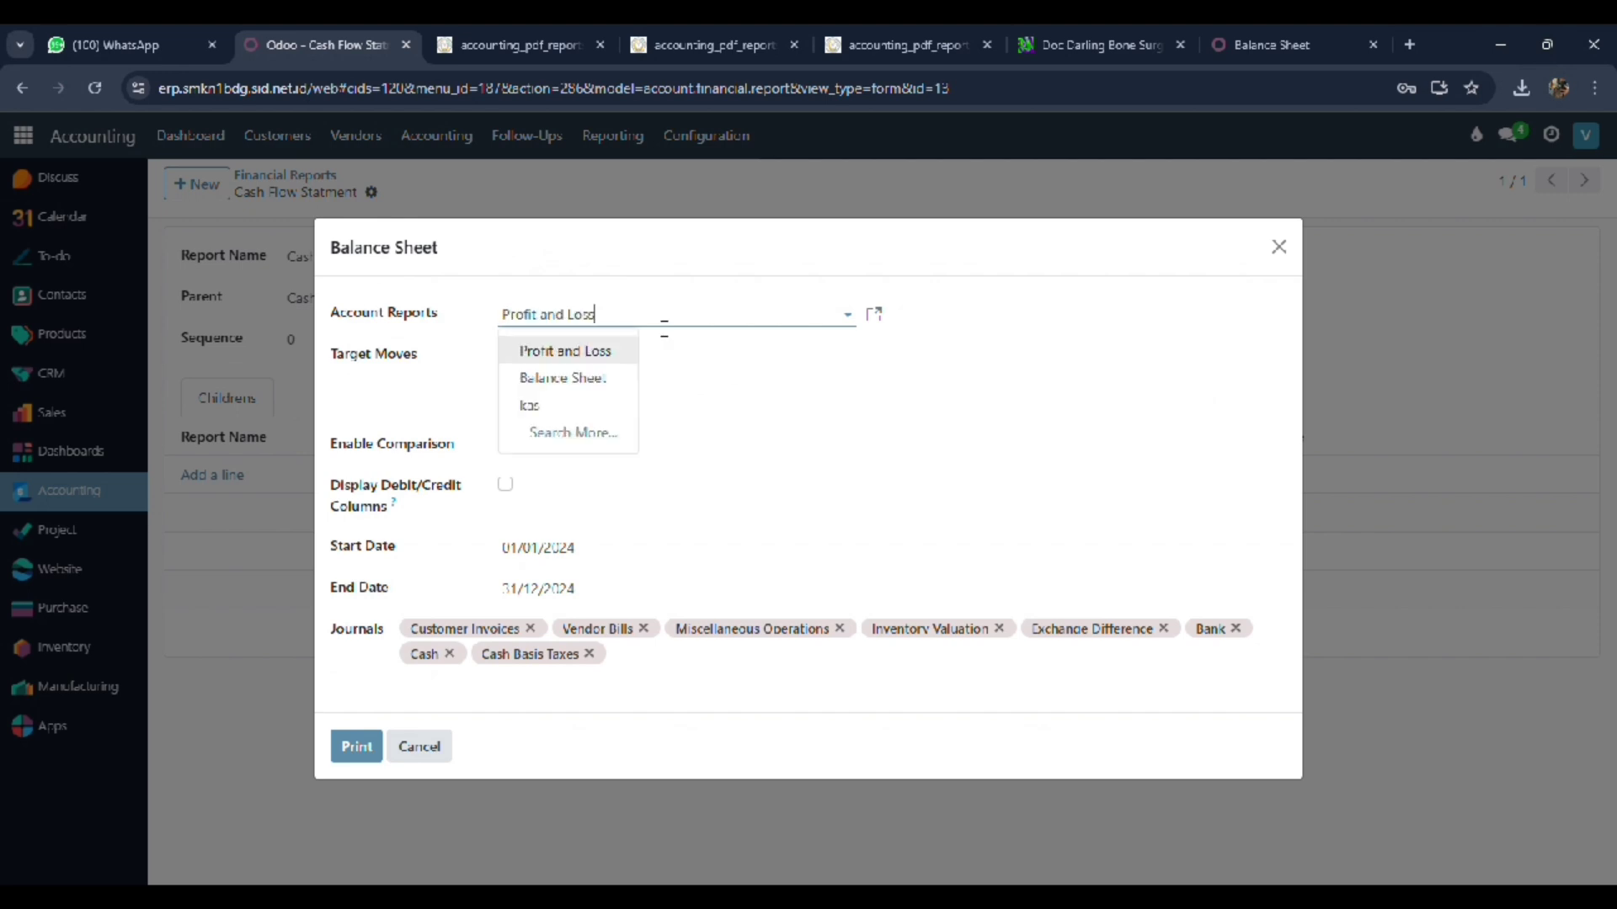
triple_click(616, 478)
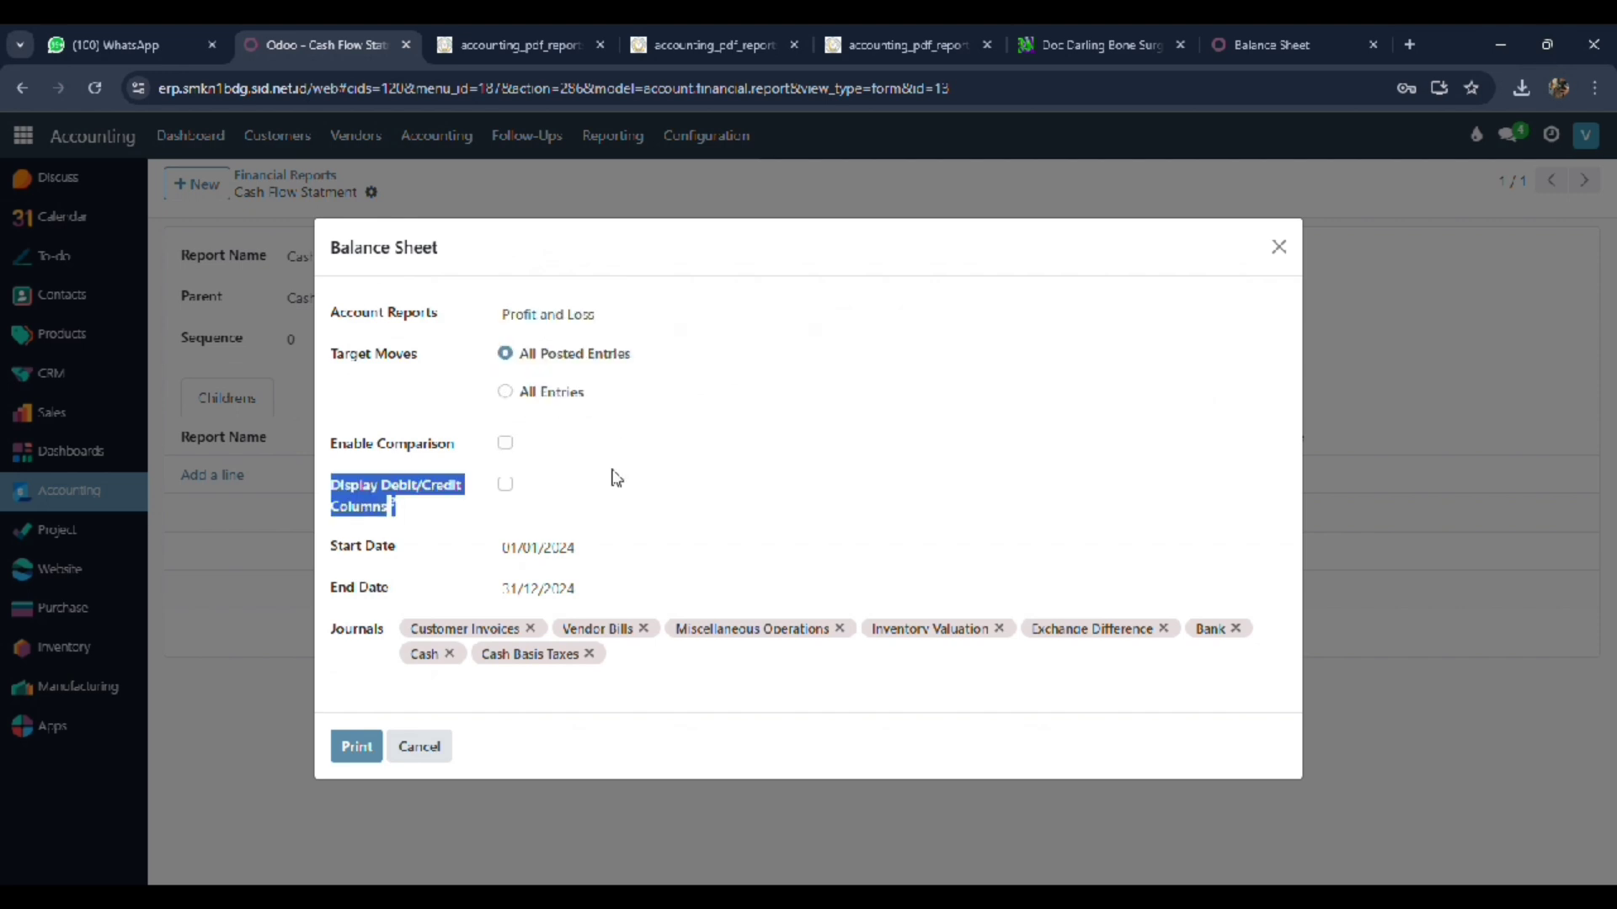
click(660, 452)
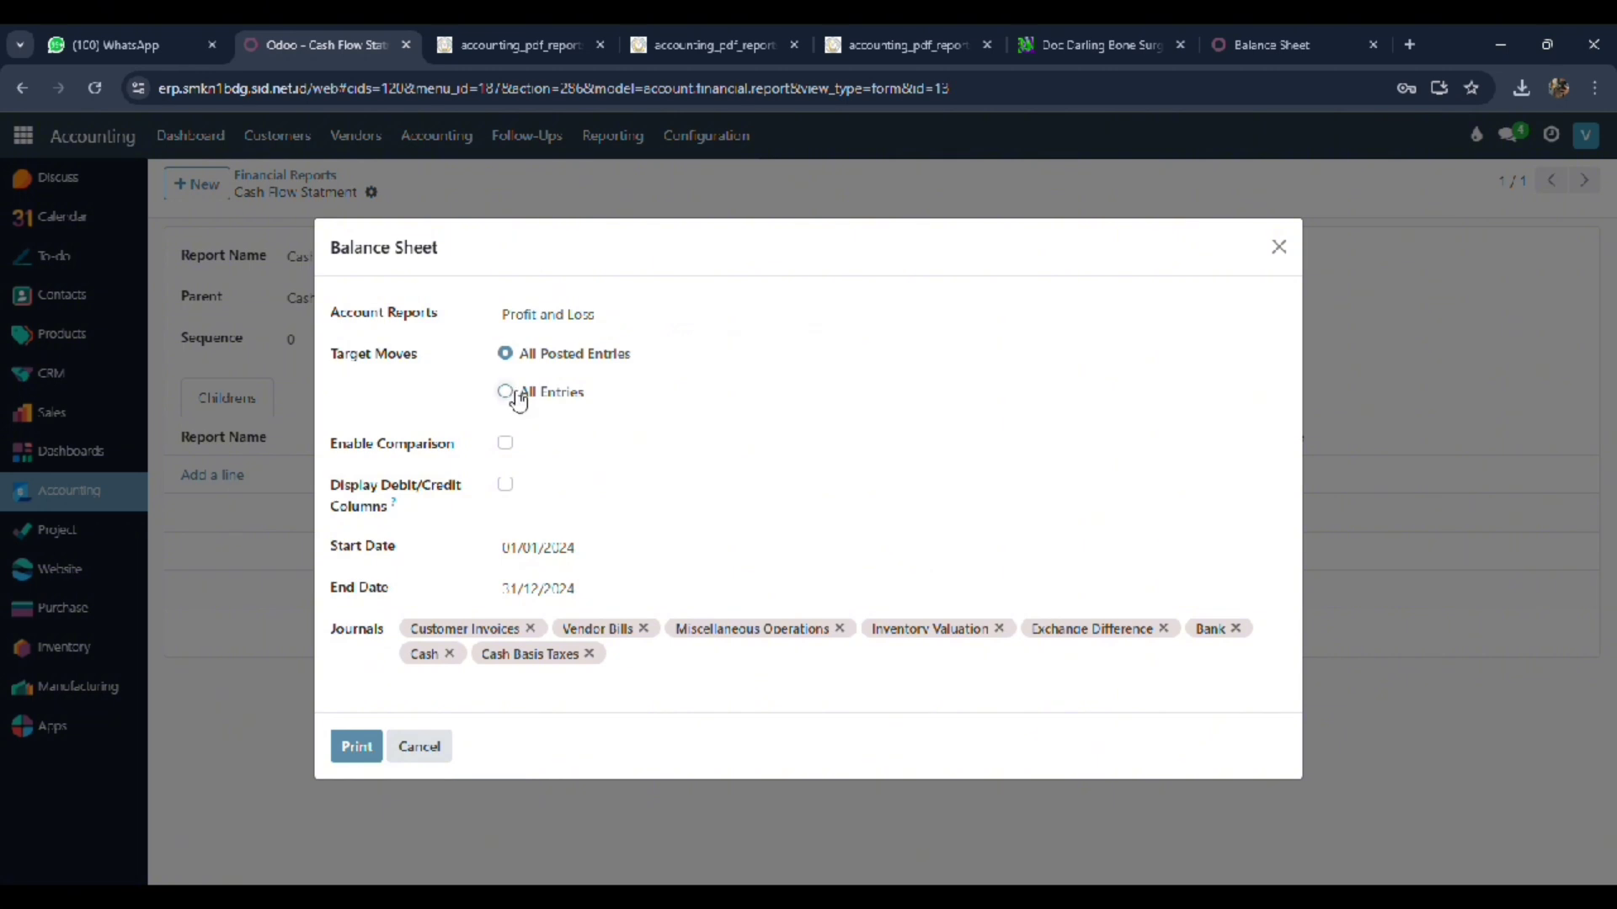
click(515, 393)
Step: Remove every journal except Cash Basis Taxes from the report options and print the Profit and Loss report
click(531, 630)
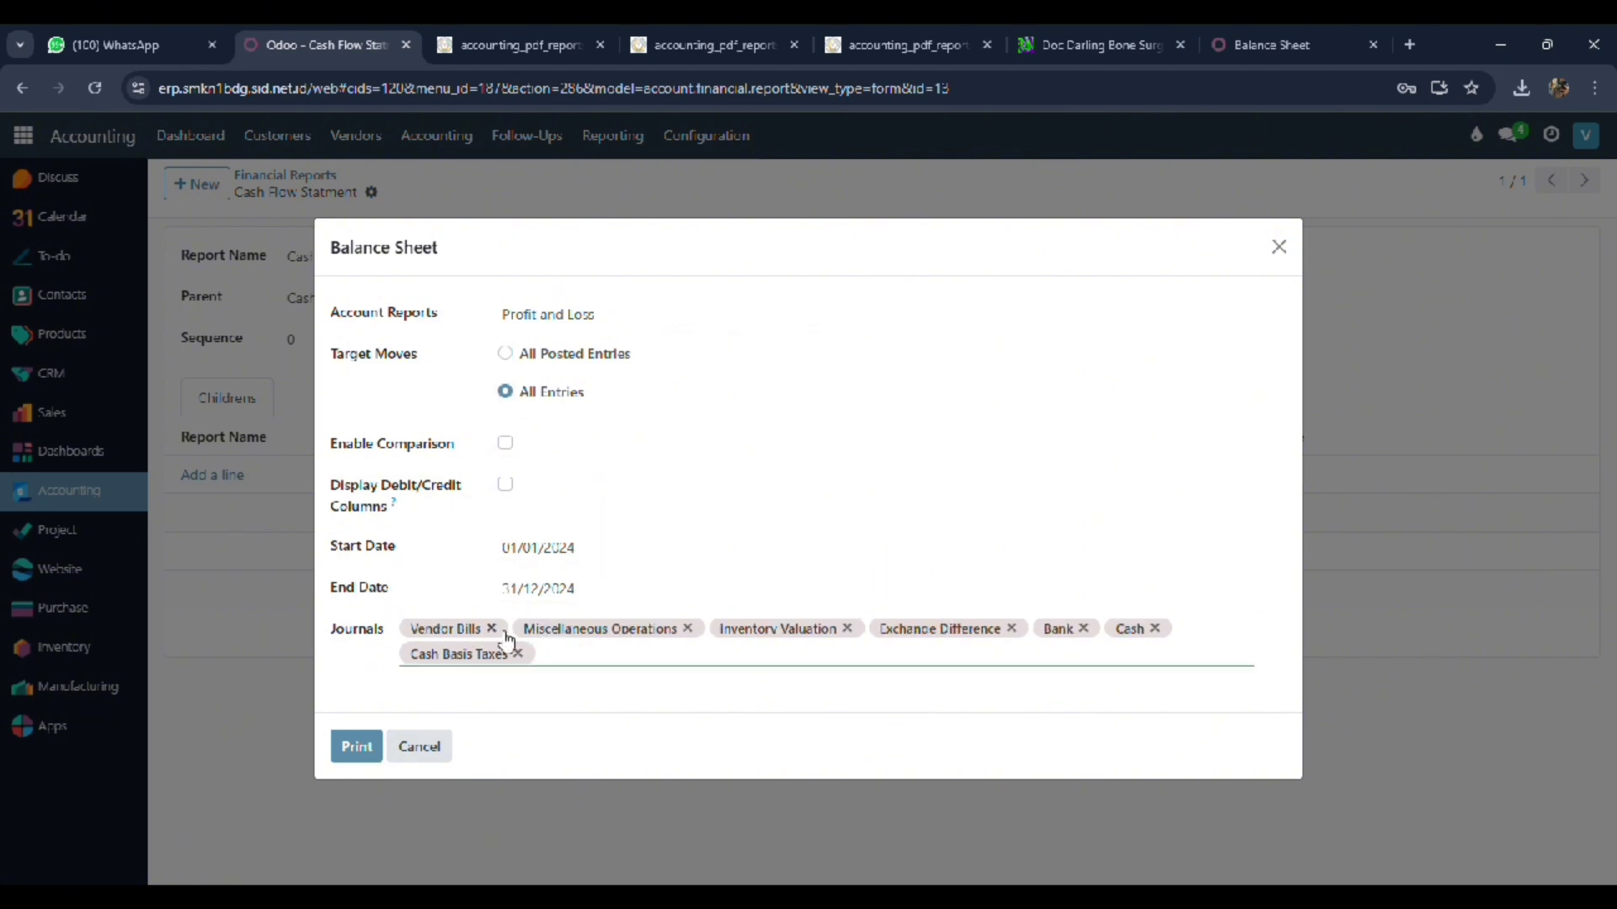
click(495, 631)
click(576, 642)
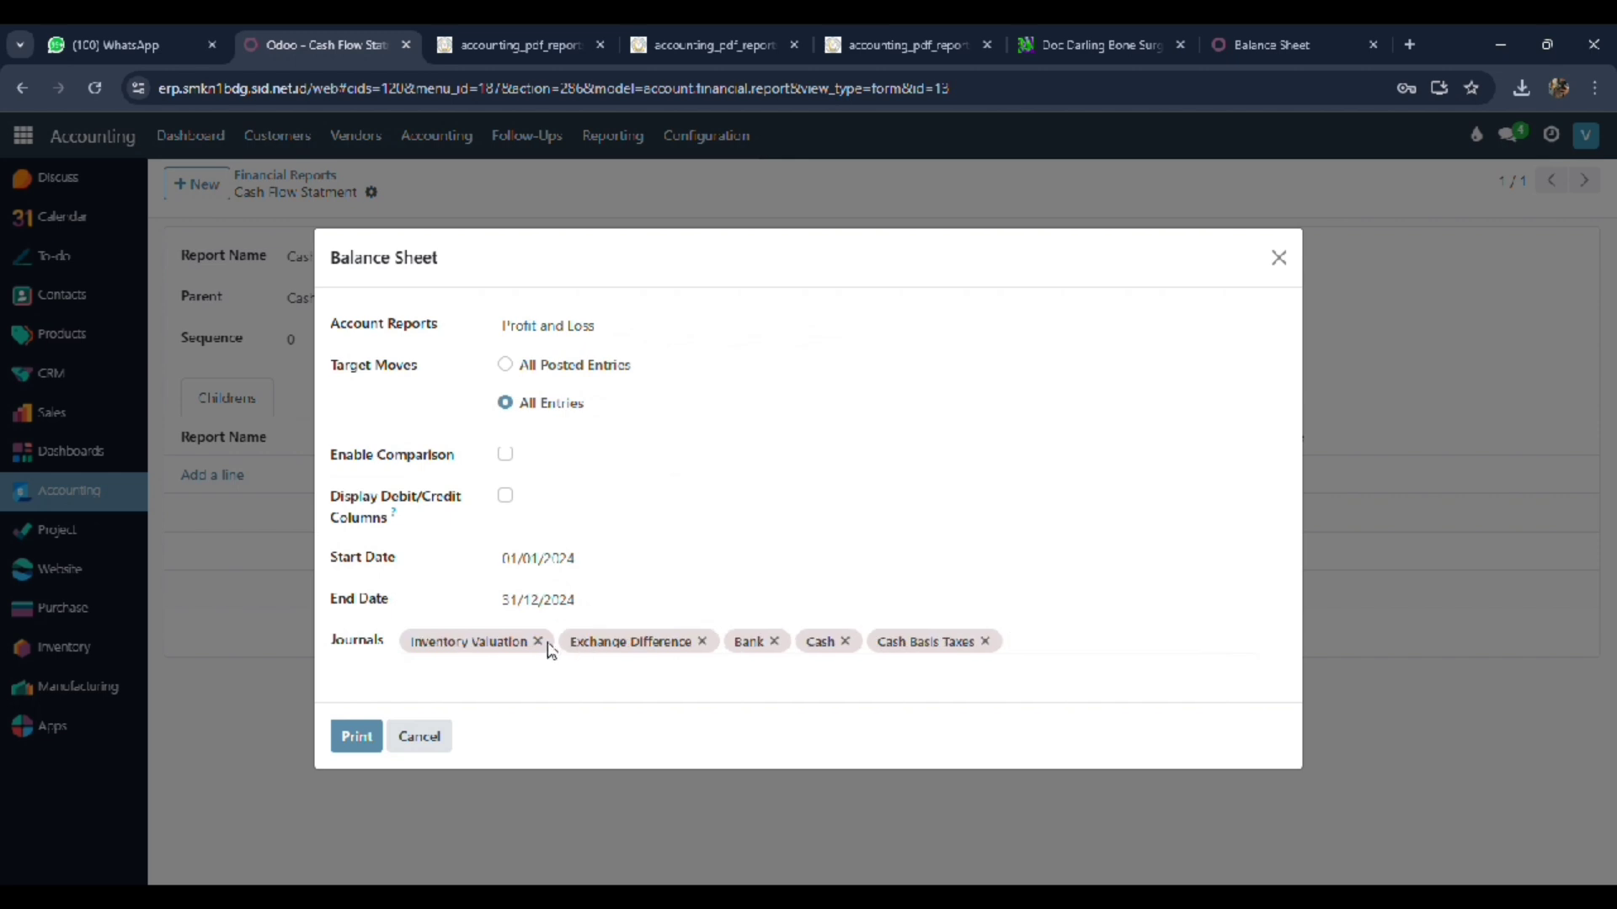
click(541, 642)
click(543, 642)
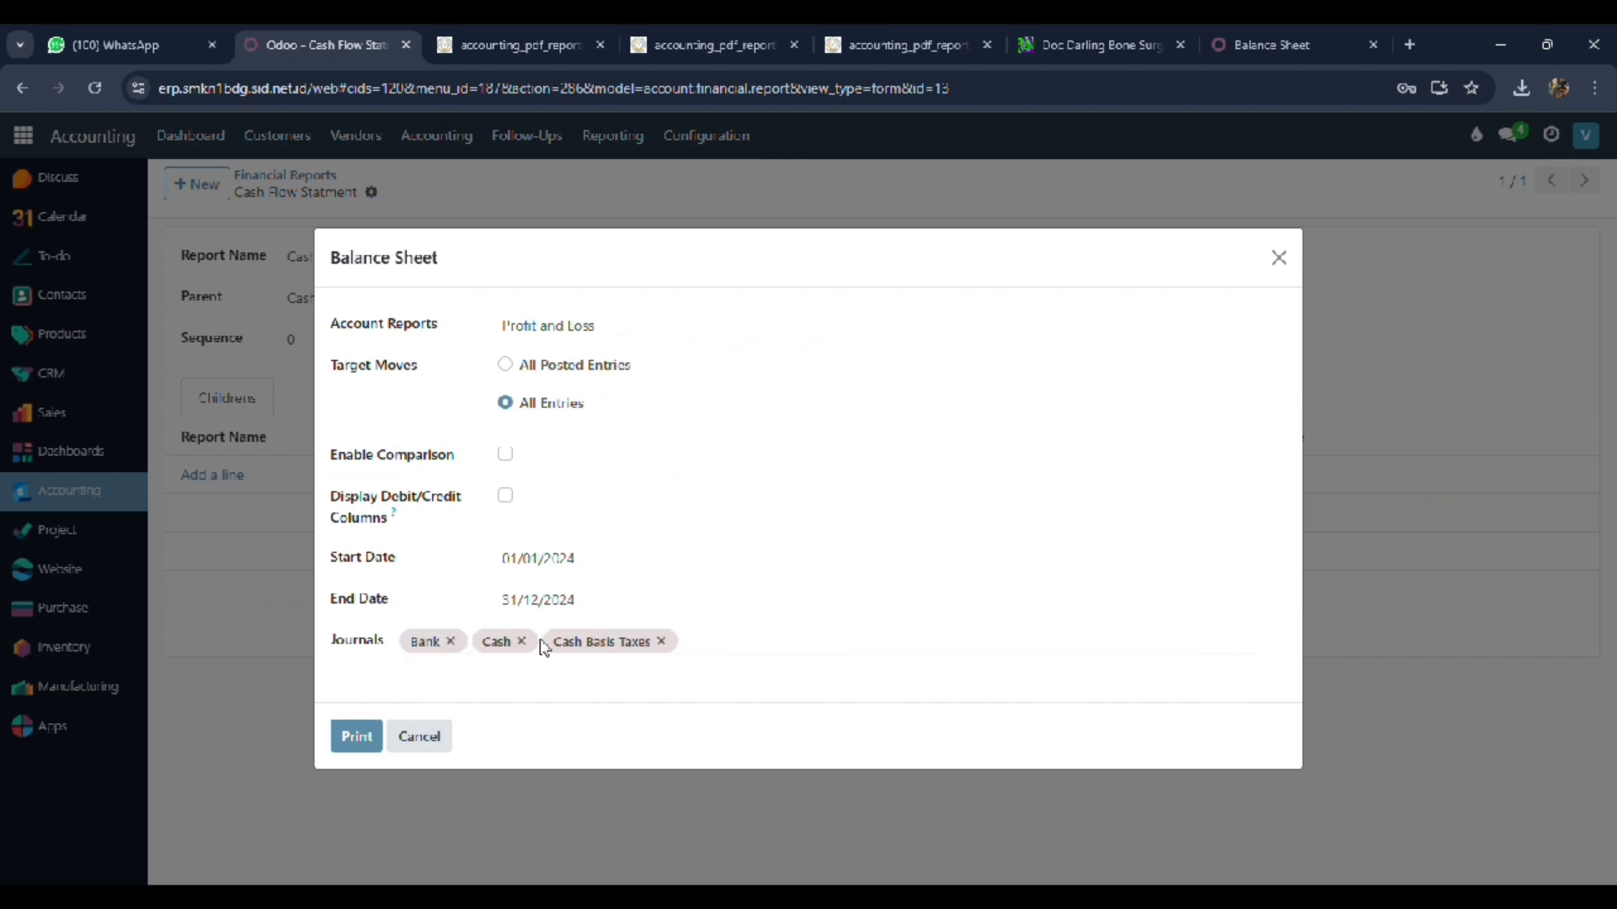
click(522, 642)
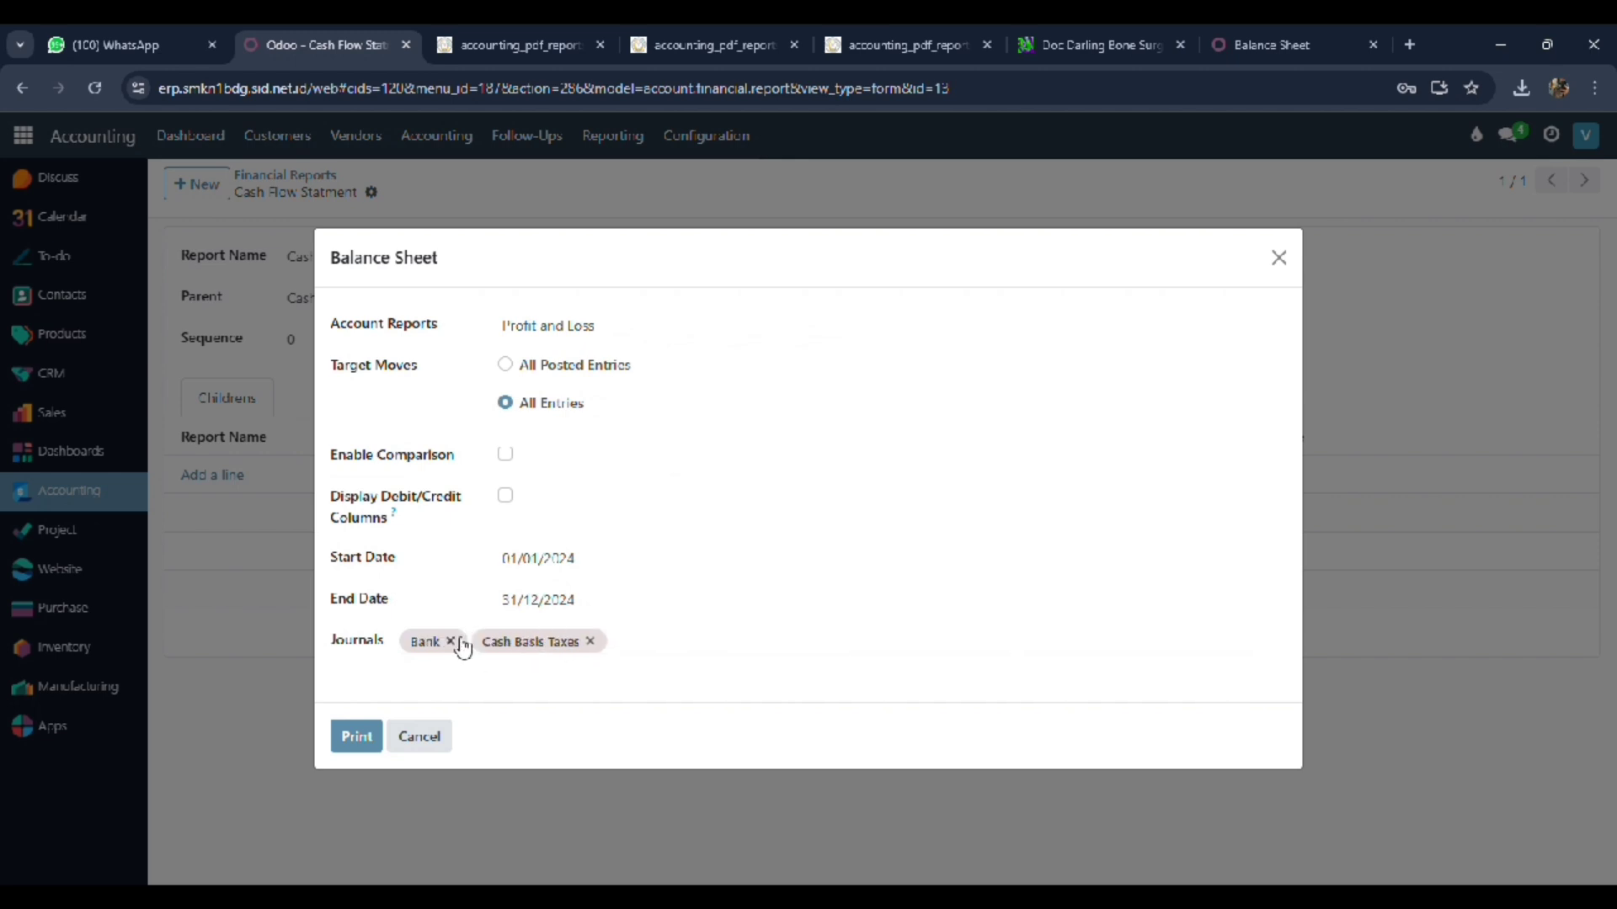
click(451, 641)
click(355, 736)
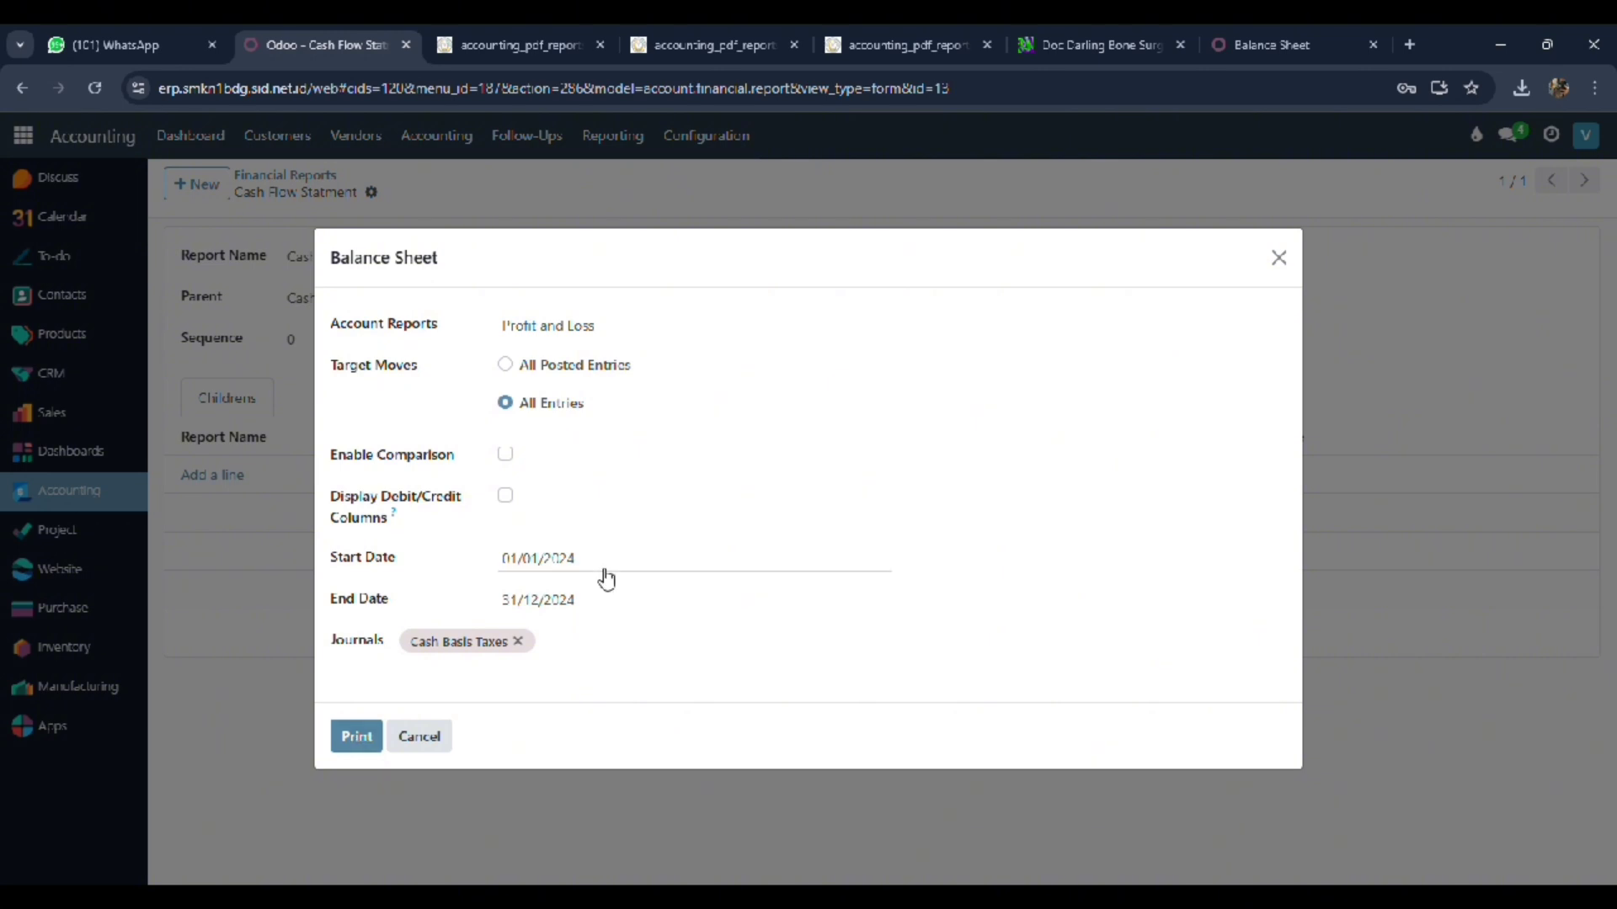